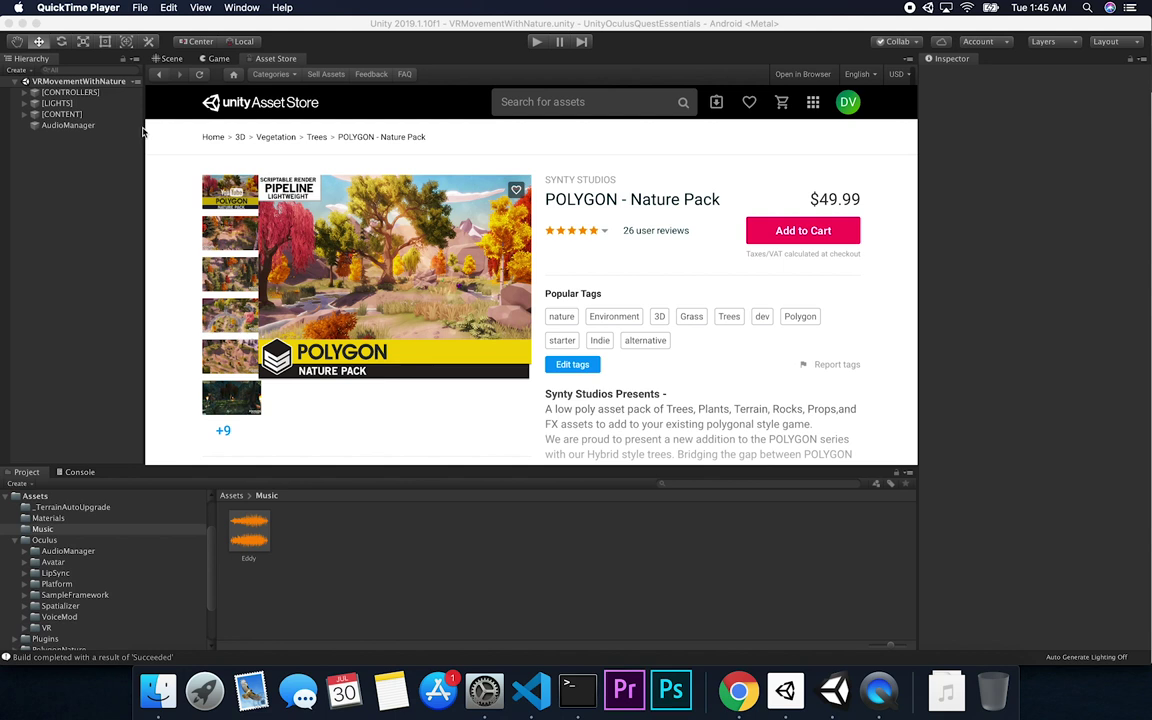
- Collapse the Oculus folder and show the contents of the project's Scenes folder
left_click(15, 544)
left_click(15, 541)
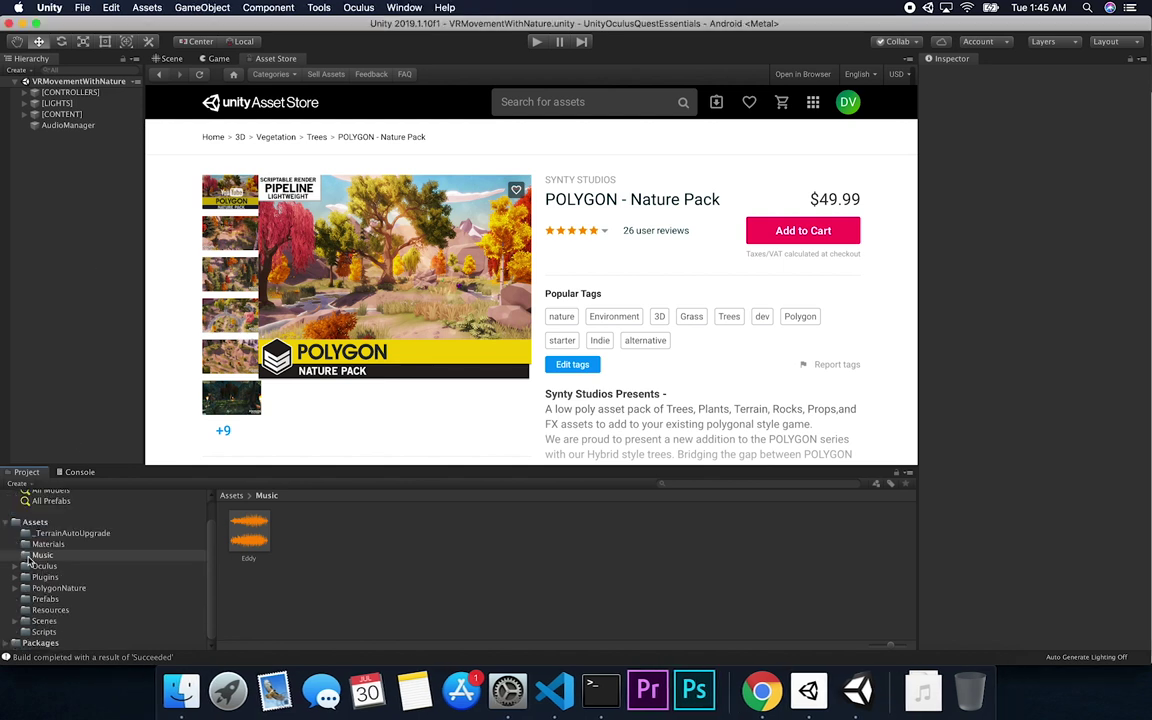
left_click(101, 623)
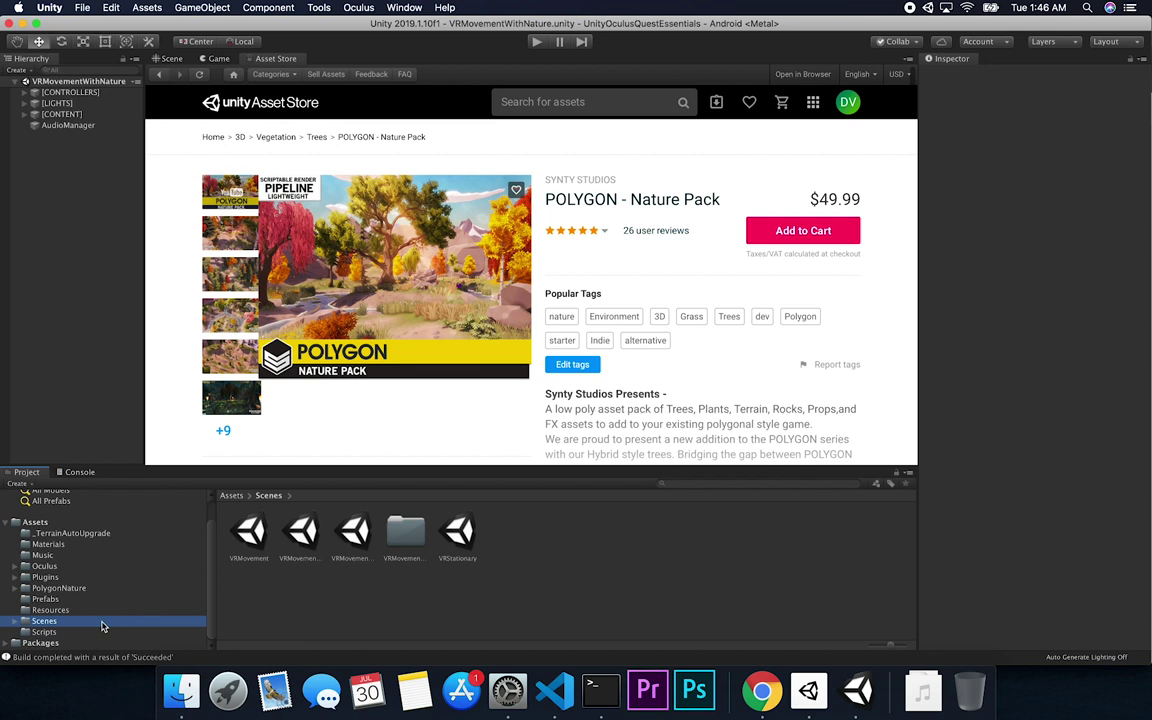
- Inspect the VRMovement, VRMovementWithController, VRMovementWithNature and VRStationary scenes, then enlarge the Nature Pack screenshots
left_click(253, 540)
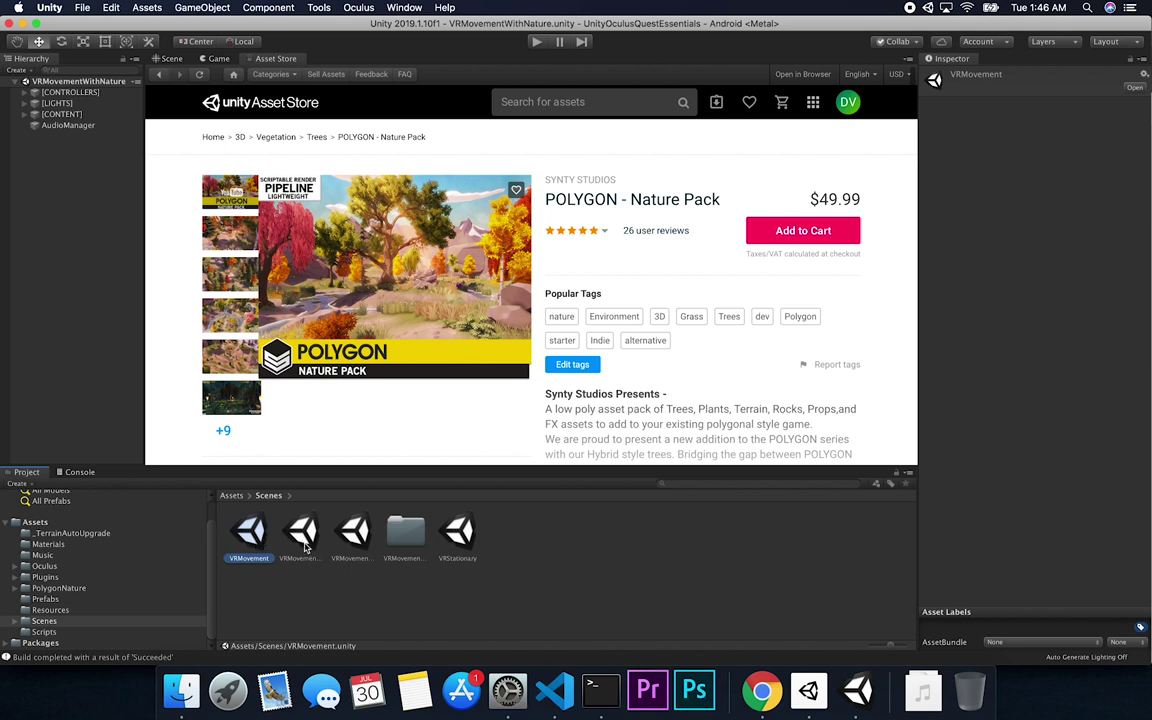
left_click(303, 535)
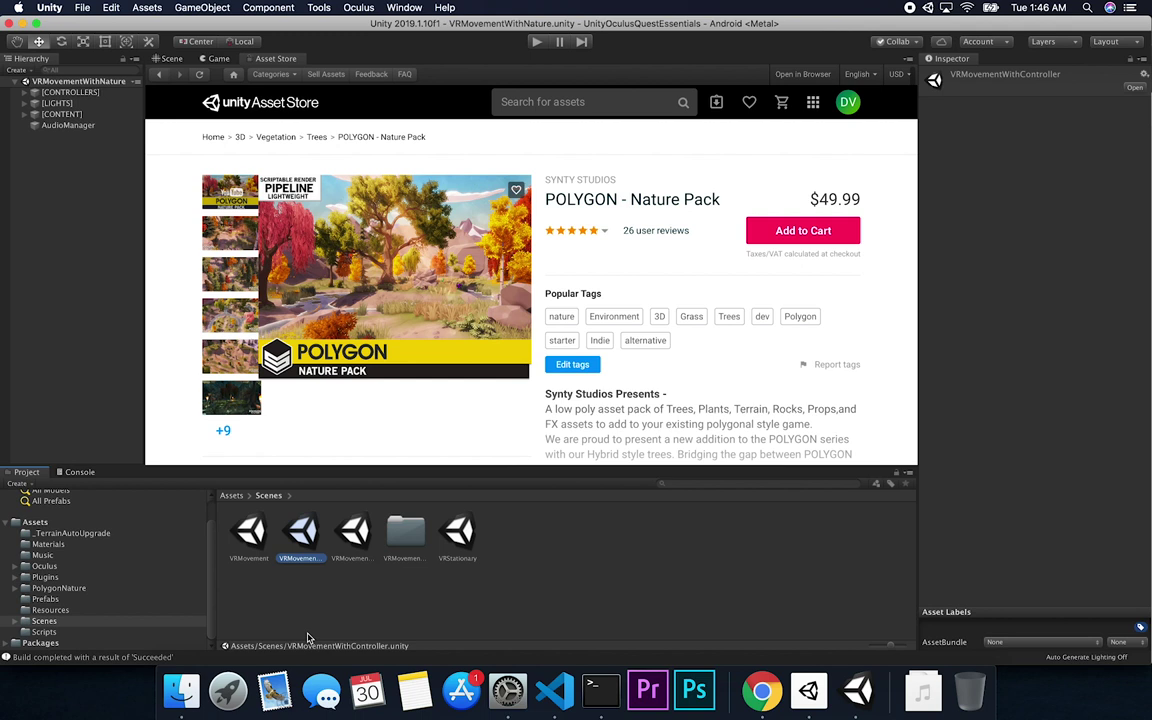
left_click(365, 534)
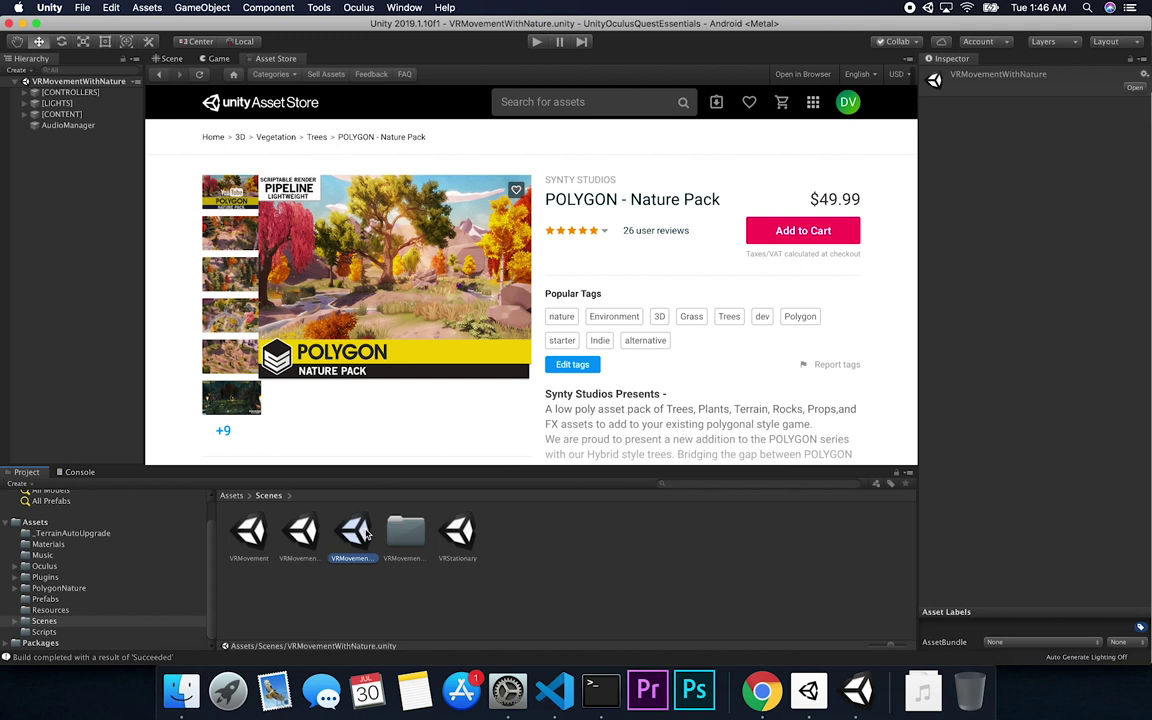
left_click(458, 532)
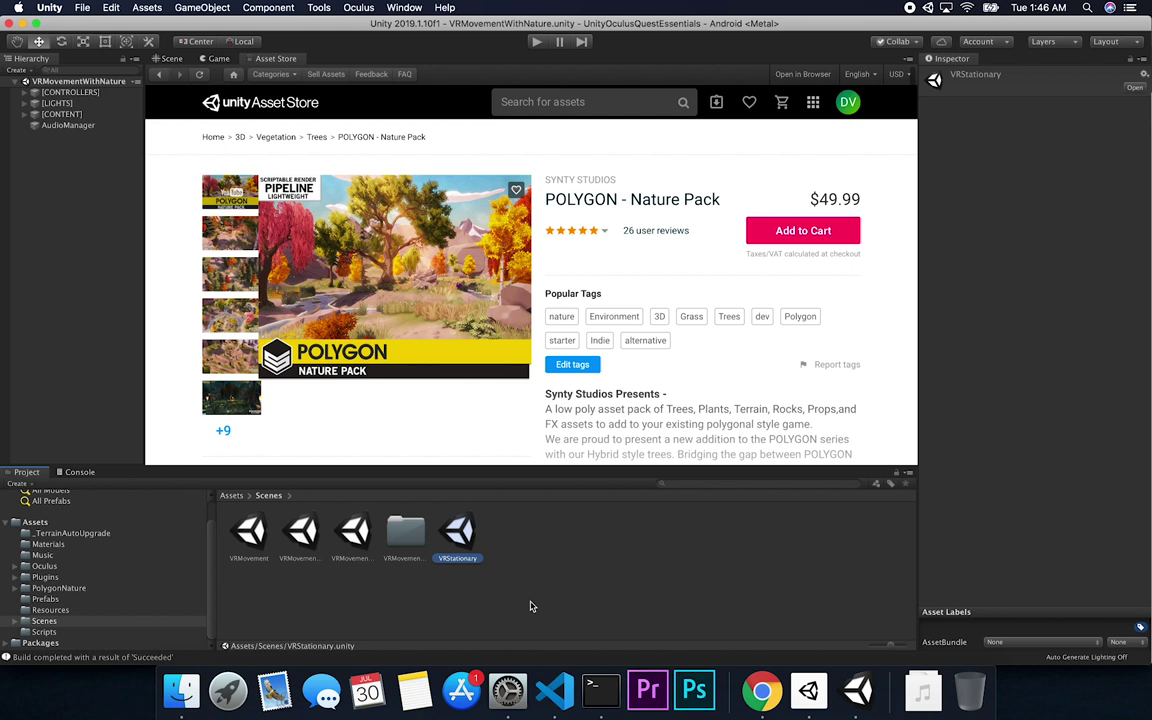
left_click(226, 232)
left_click(208, 261)
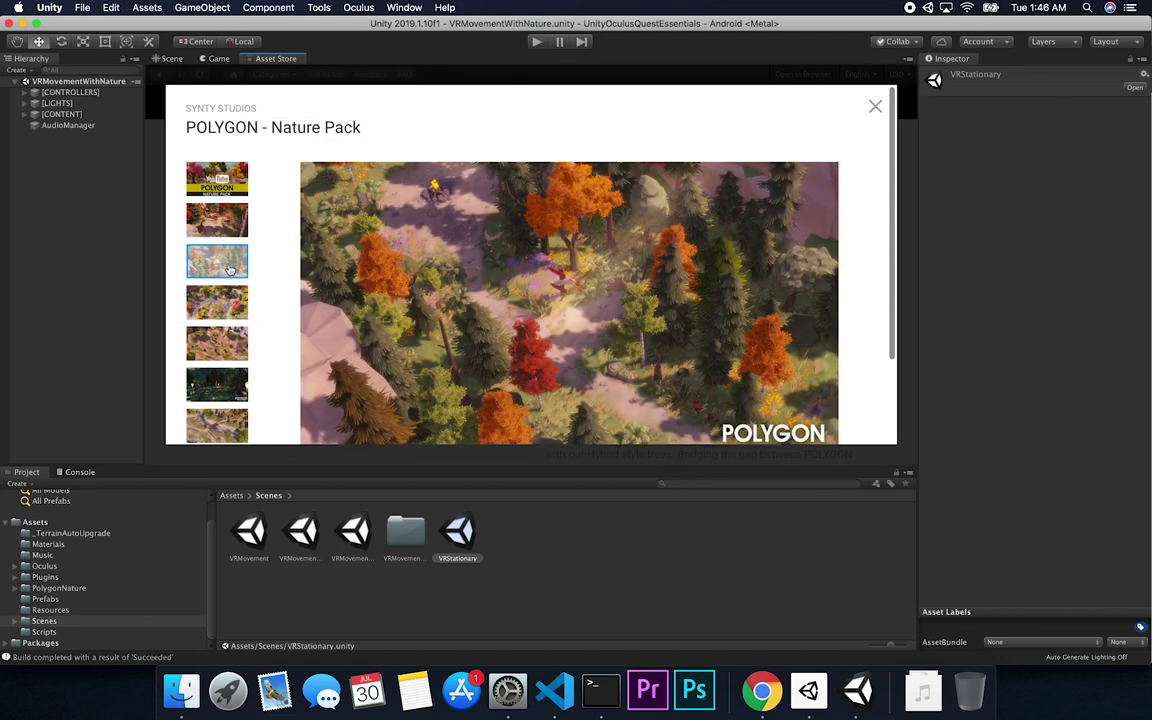
left_click(206, 303)
left_click(212, 343)
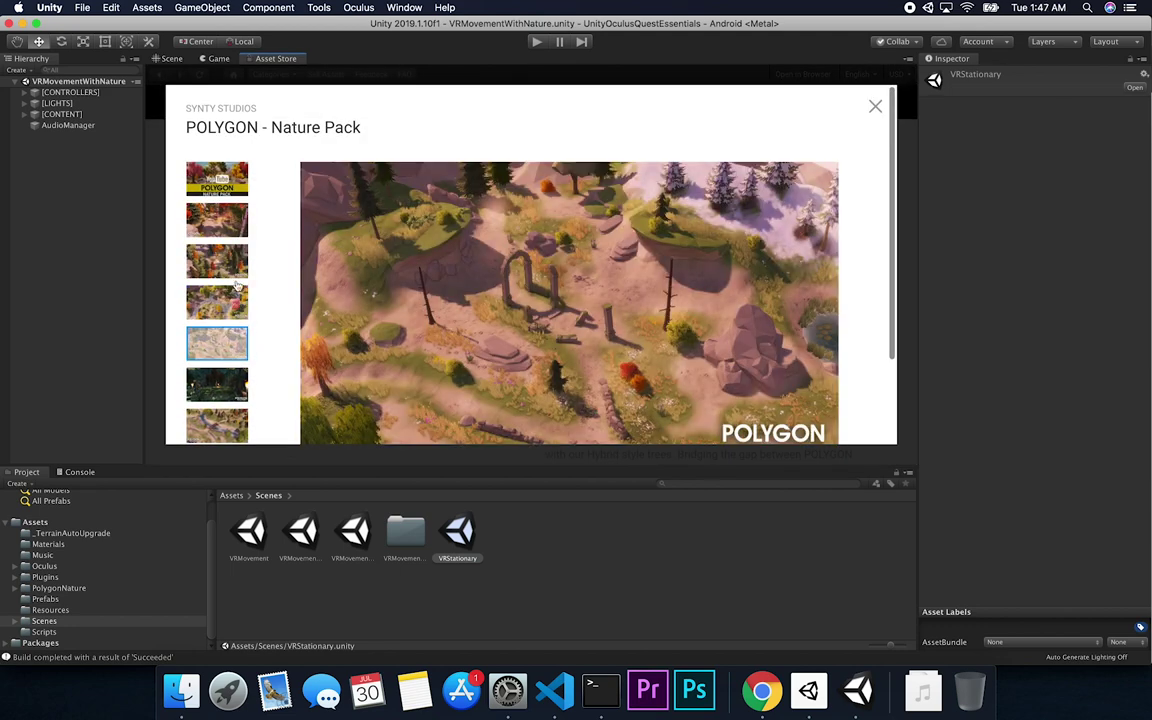
left_click(229, 299)
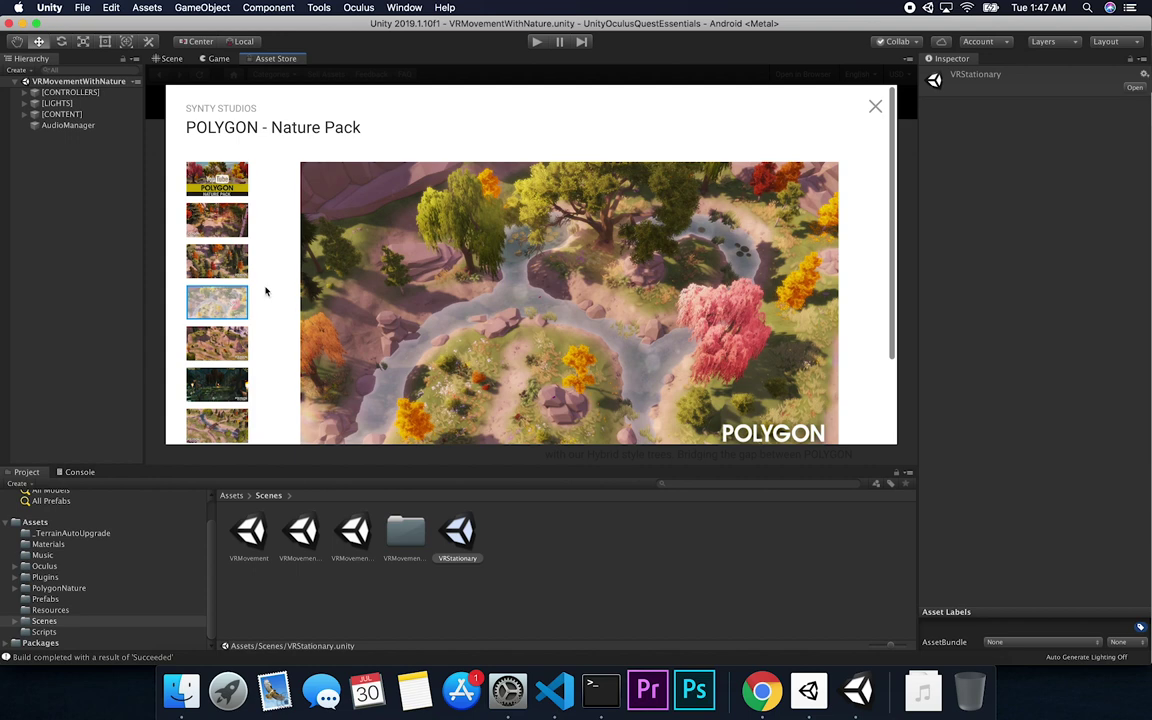
left_click(875, 106)
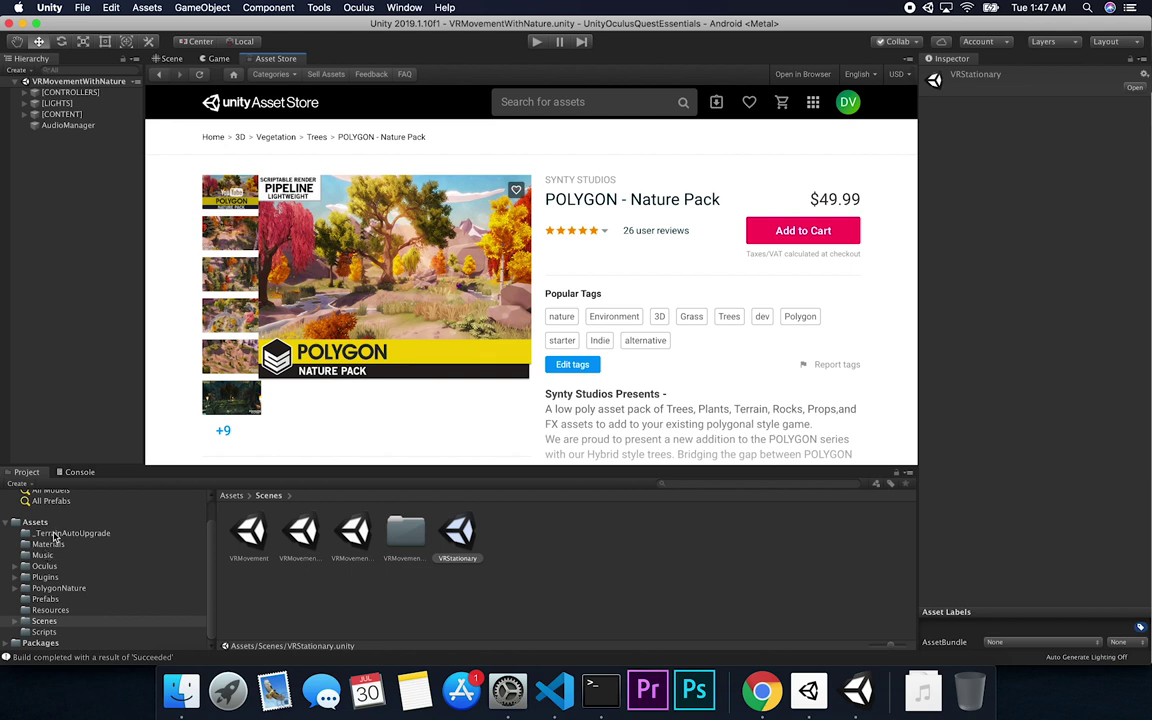
left_click(58, 589)
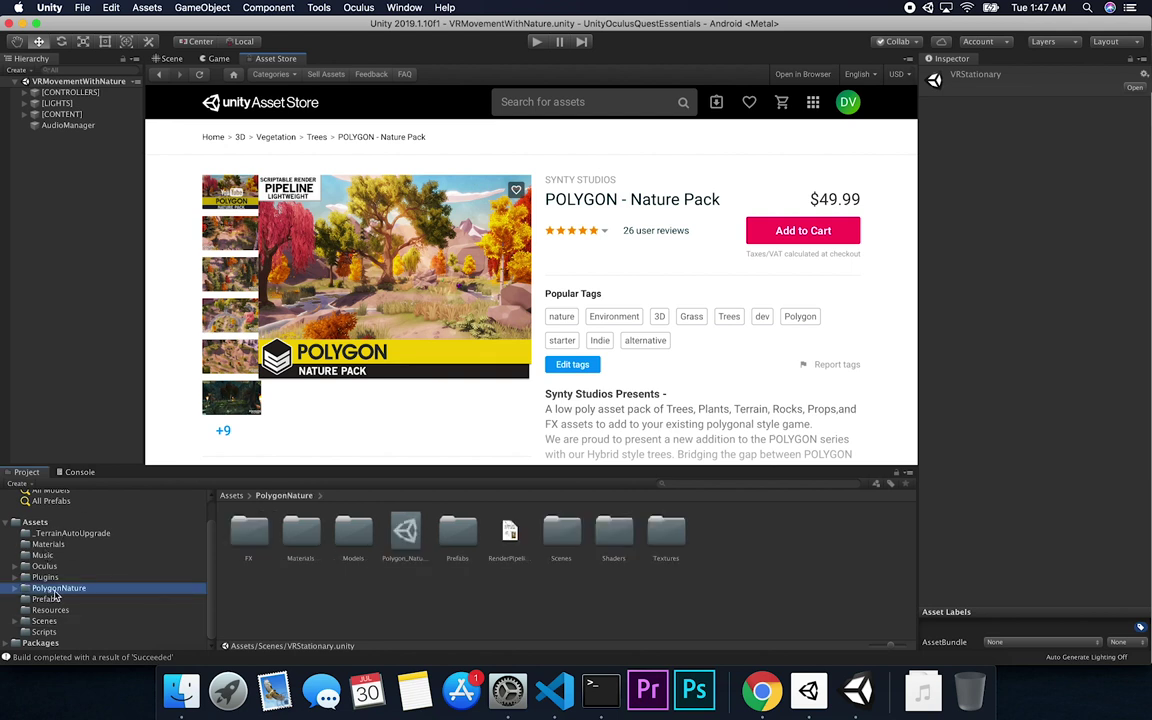
- Return to the project's Scenes folder and select the VRMovementWithNature scene asset
left_click(14, 589)
left_click(14, 589)
left_click(62, 621)
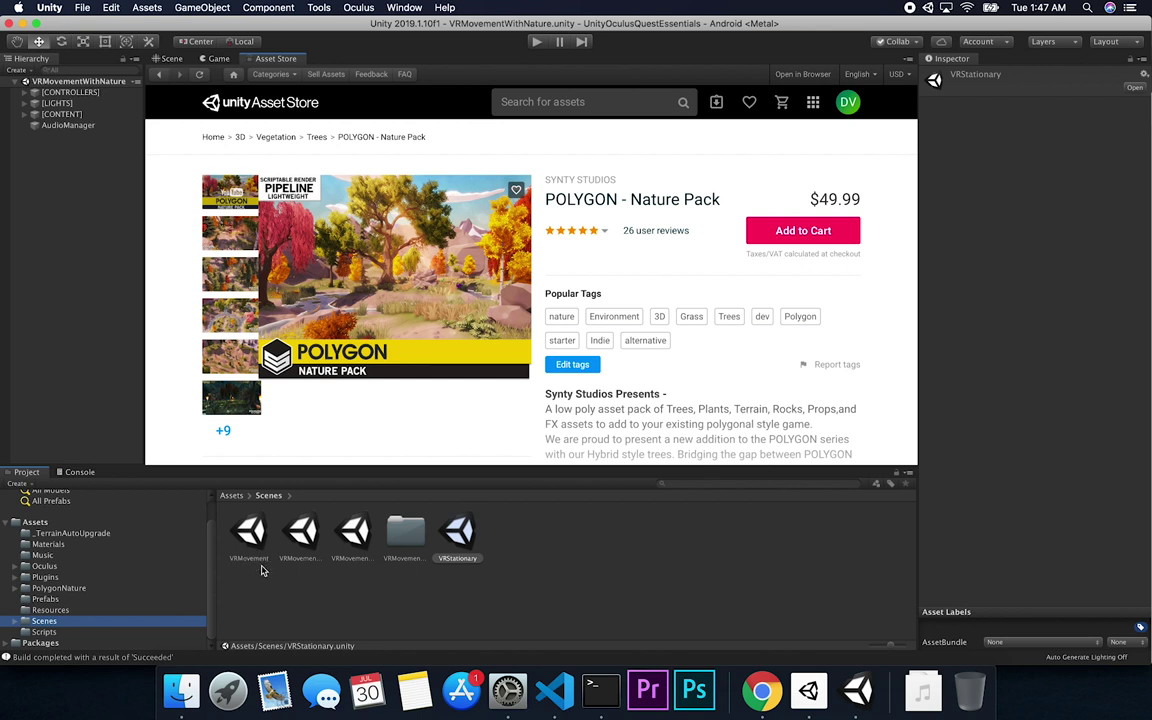
left_click(350, 532)
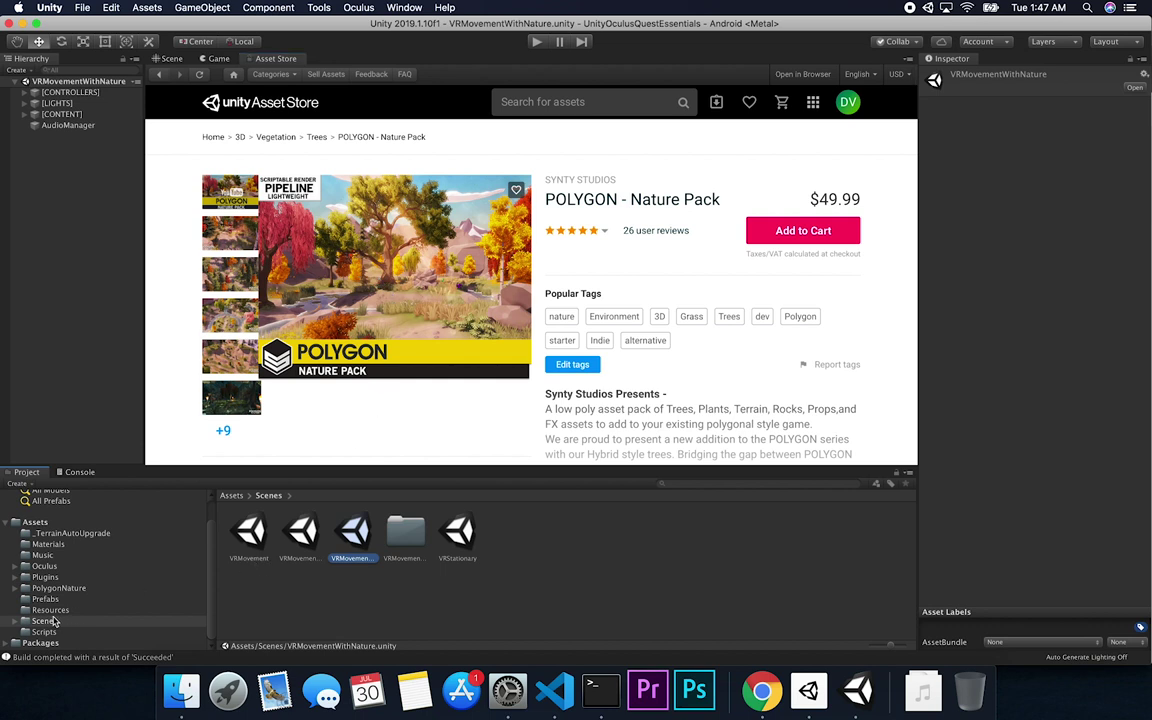
- Open PolygonNature's Scenes folder and inspect DemoScene_01 and DemoScene_Classic_Trees
left_click(16, 622)
left_click(24, 588)
left_click(15, 588)
scroll(97, 602, "down", 3)
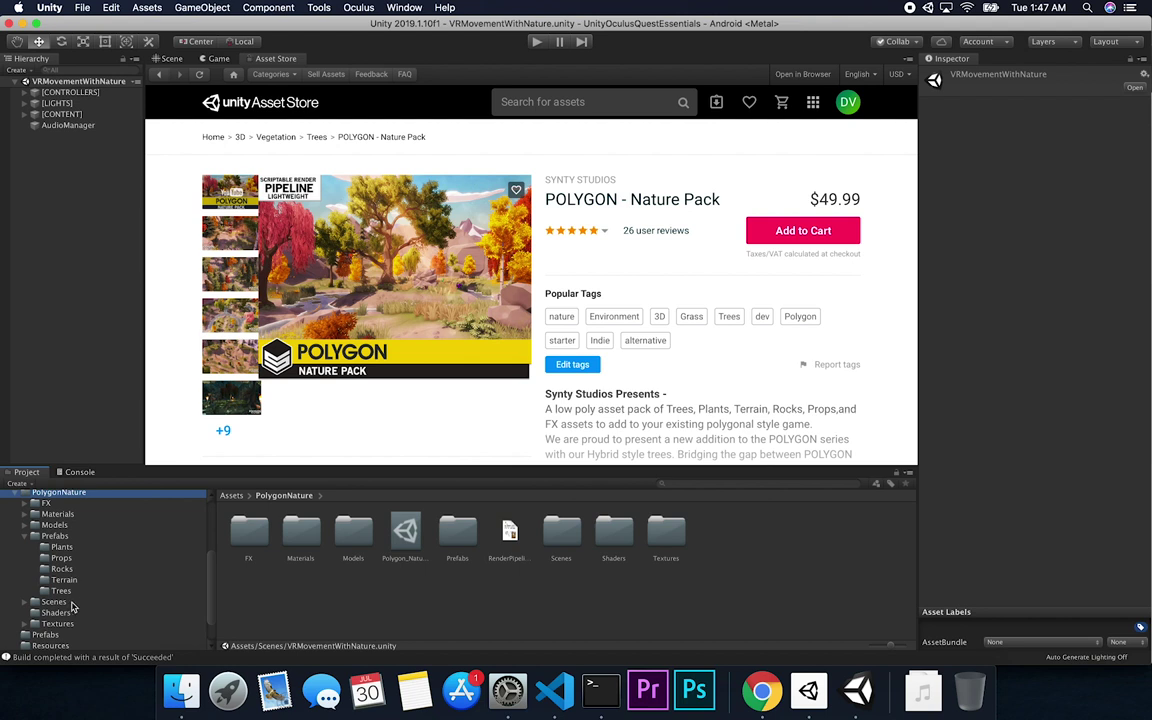
left_click(90, 600)
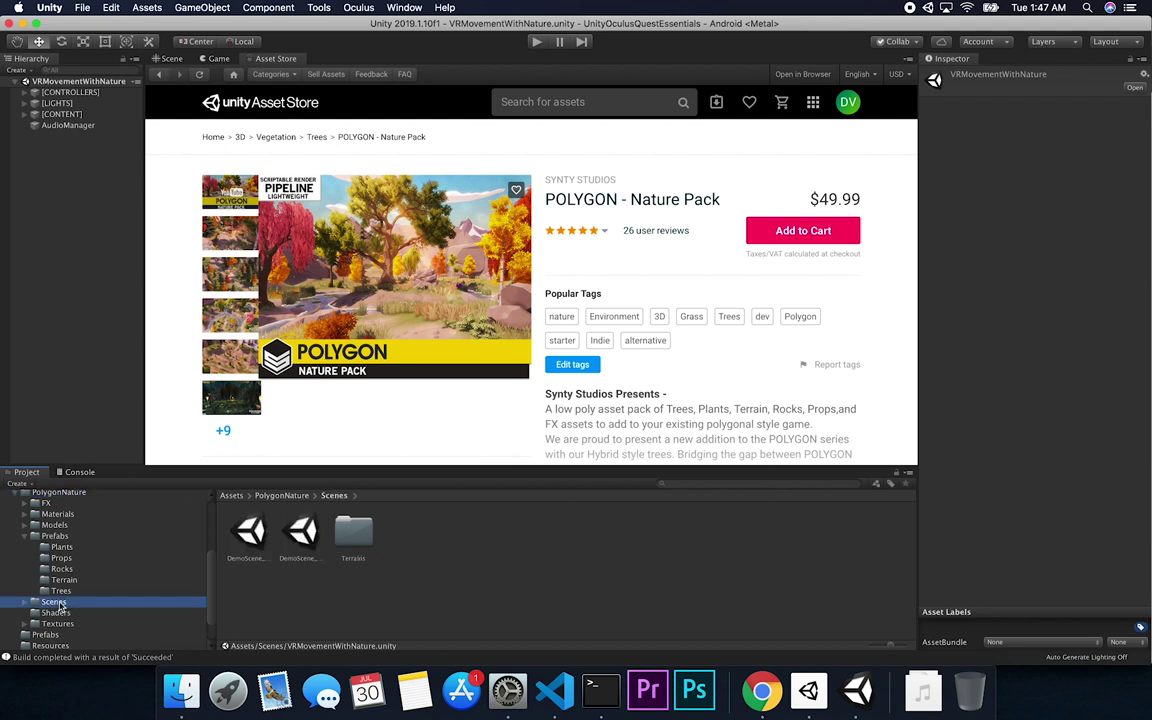
left_click(301, 532)
left_click(249, 540)
left_click(301, 532)
left_click(252, 542)
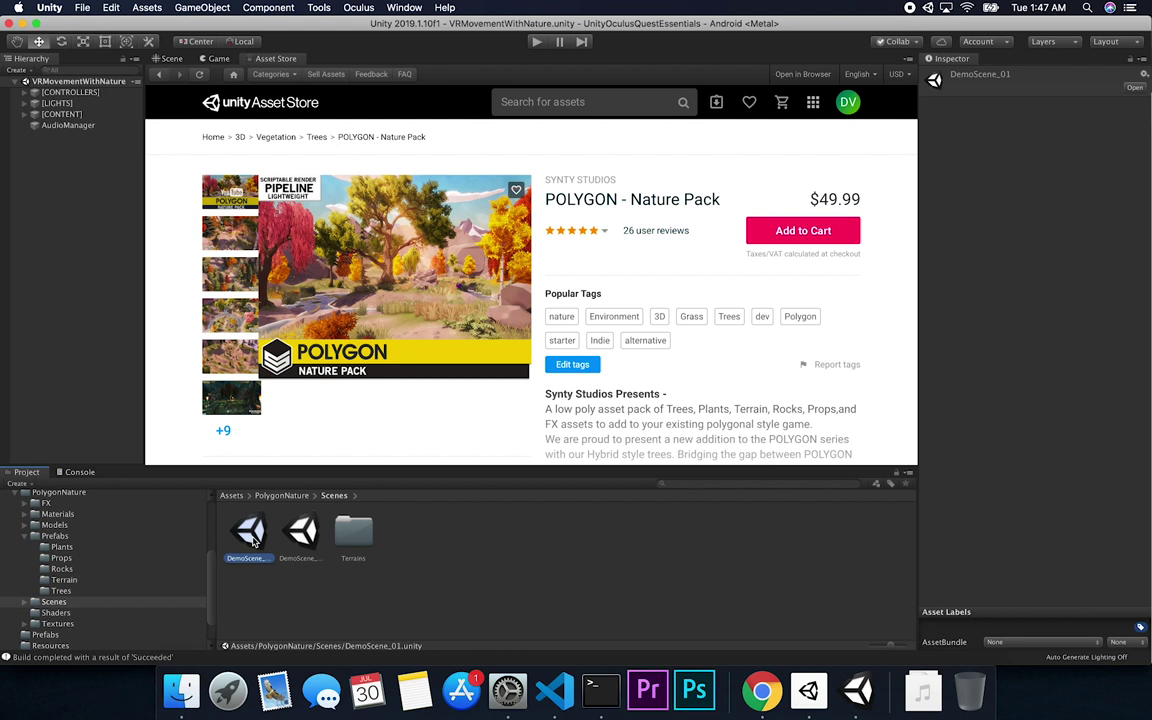
- Open DemoScene_01 in the scene view, then open DemoScene_Classic_Trees
double_click(252, 540)
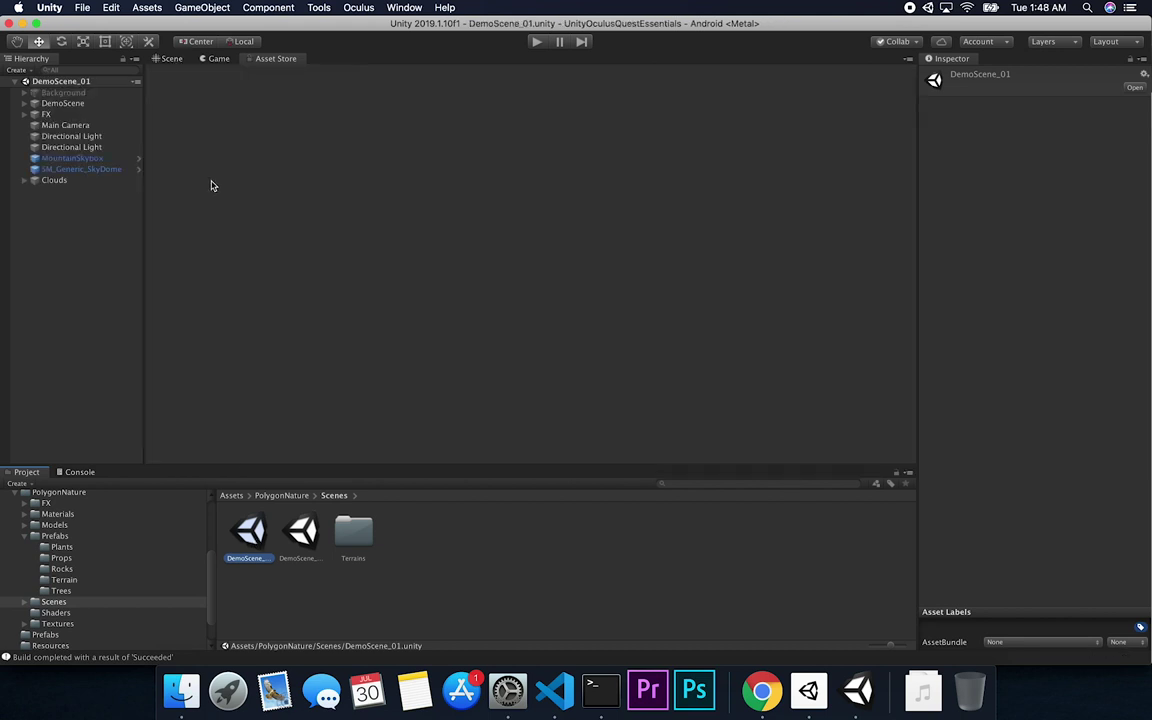
key("super+1")
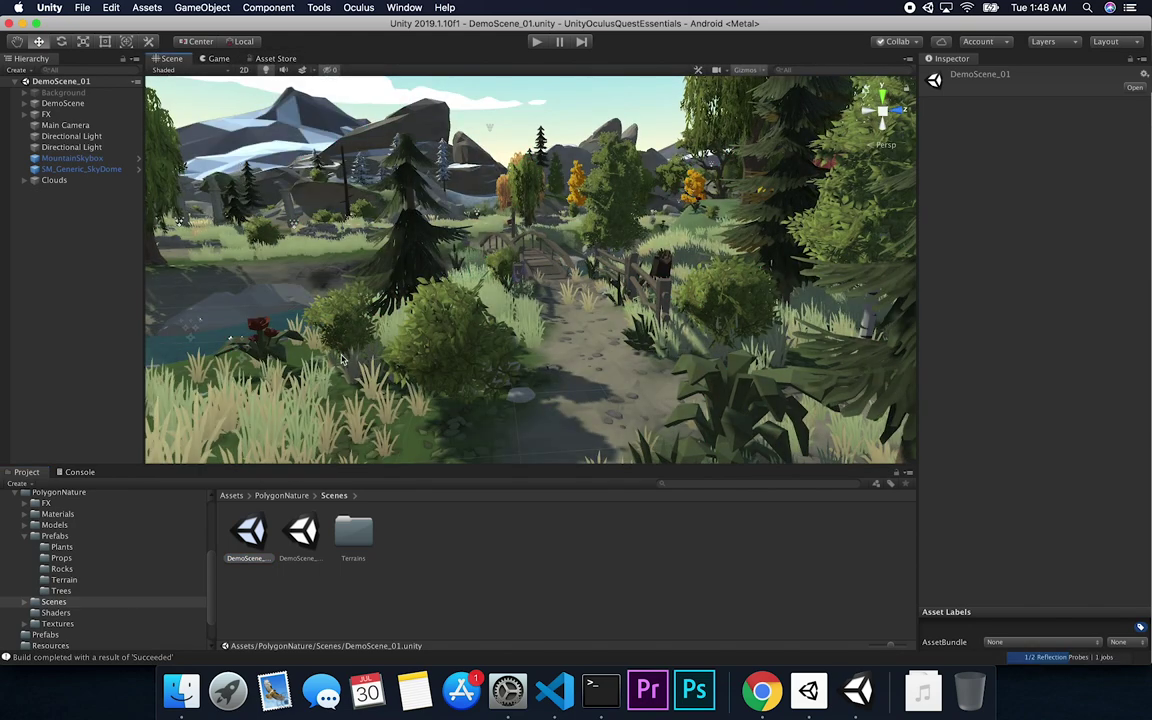
left_click(301, 532)
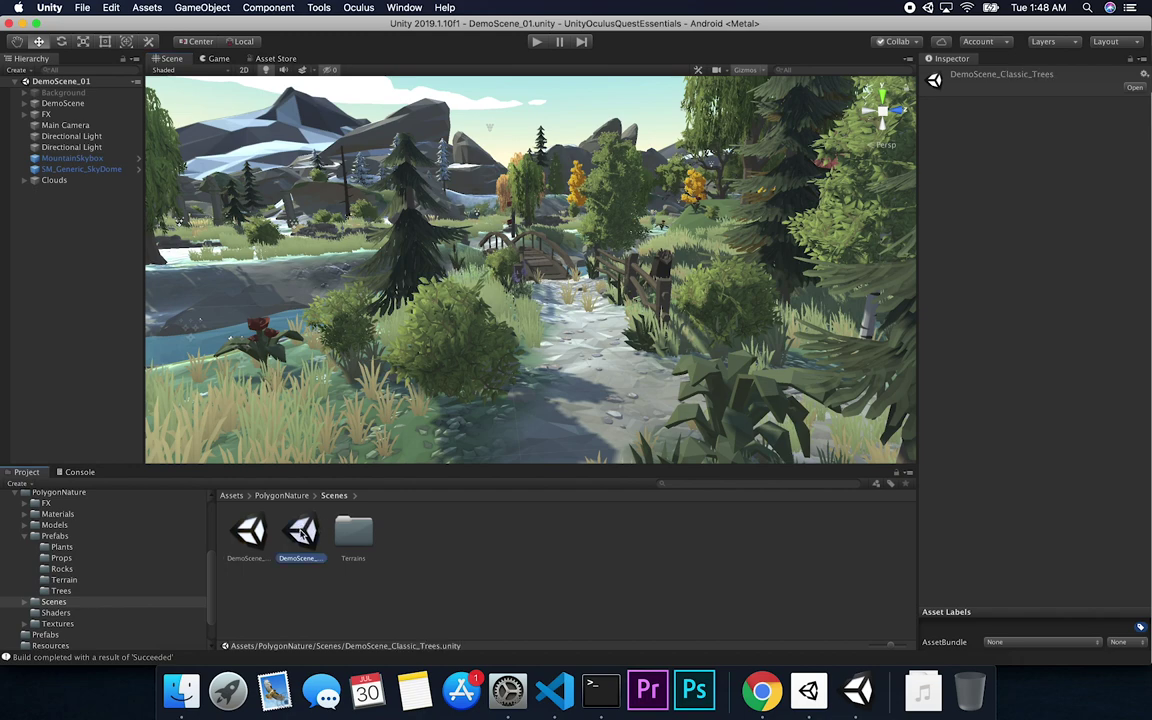
double_click(301, 532)
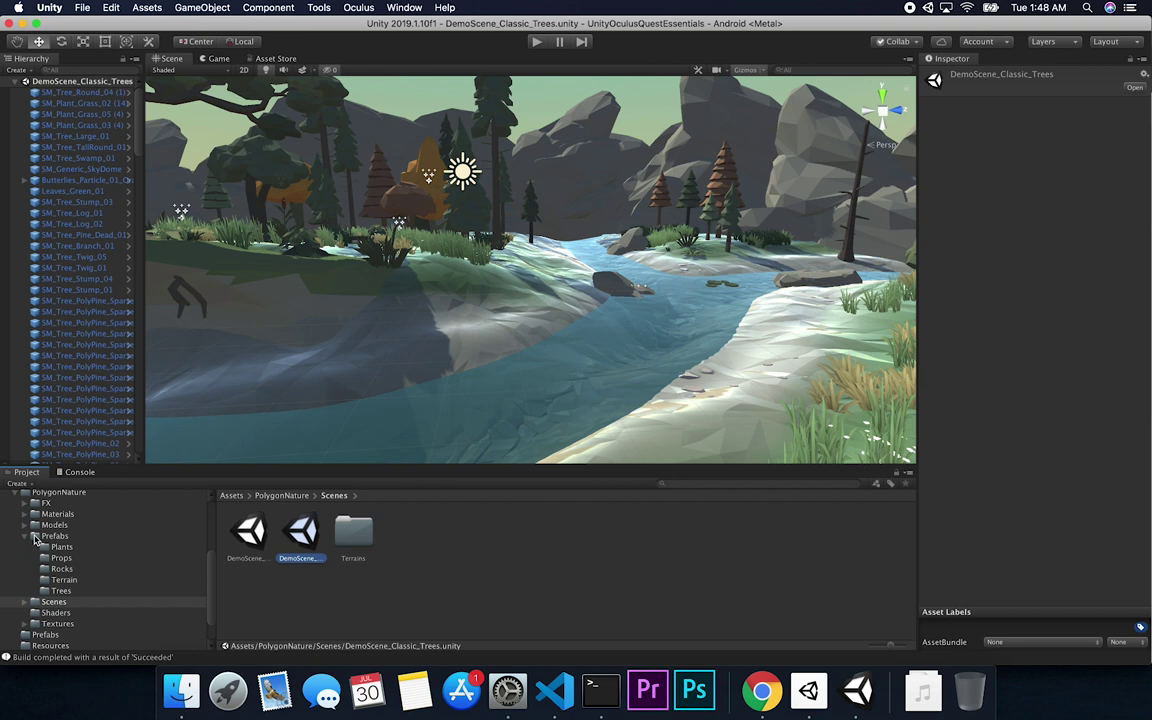
- Inspect the SM_Tree_Round_04 (1) tree and other Hierarchy objects, then show the Prefabs folder
left_click(85, 92)
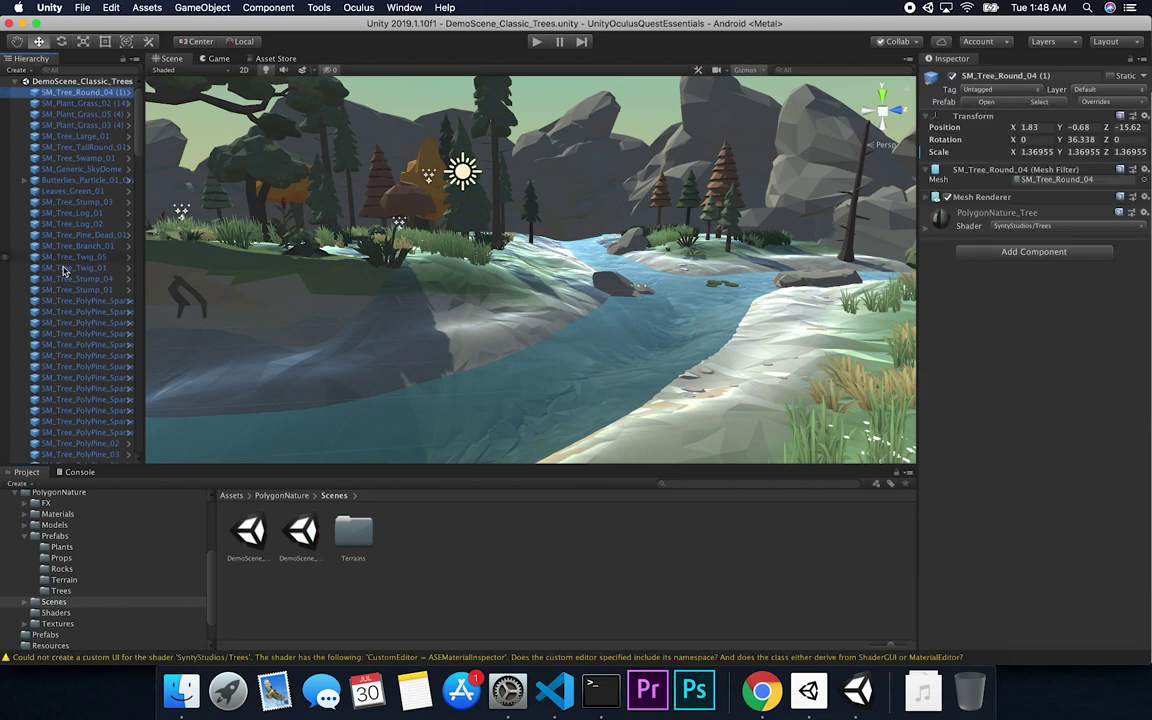
scroll(70, 300, "down", 10)
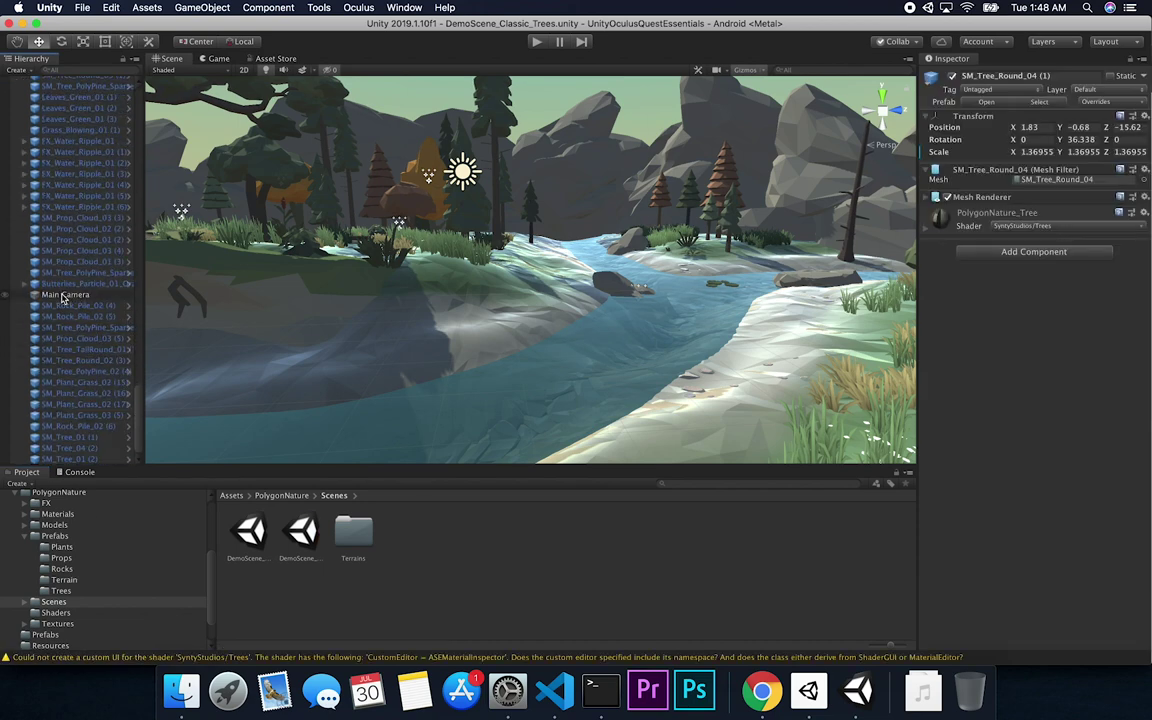
scroll(55, 305, "up", 10)
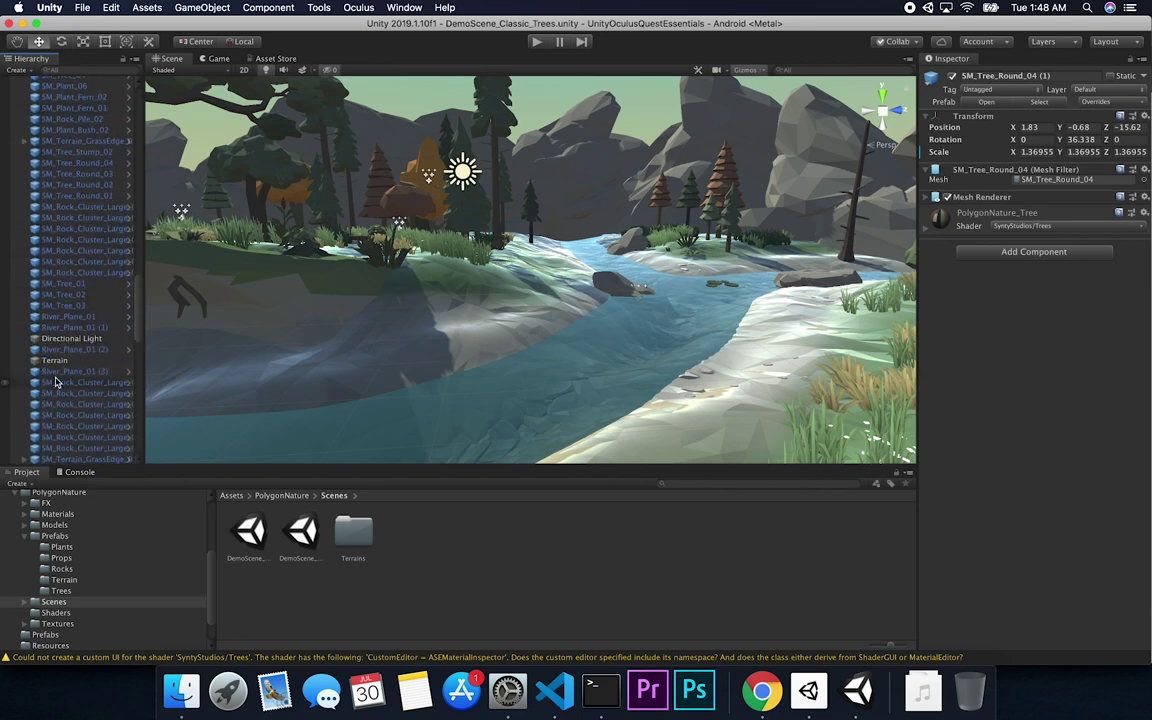
scroll(80, 340, "down", 5)
scroll(82, 340, "down", 10)
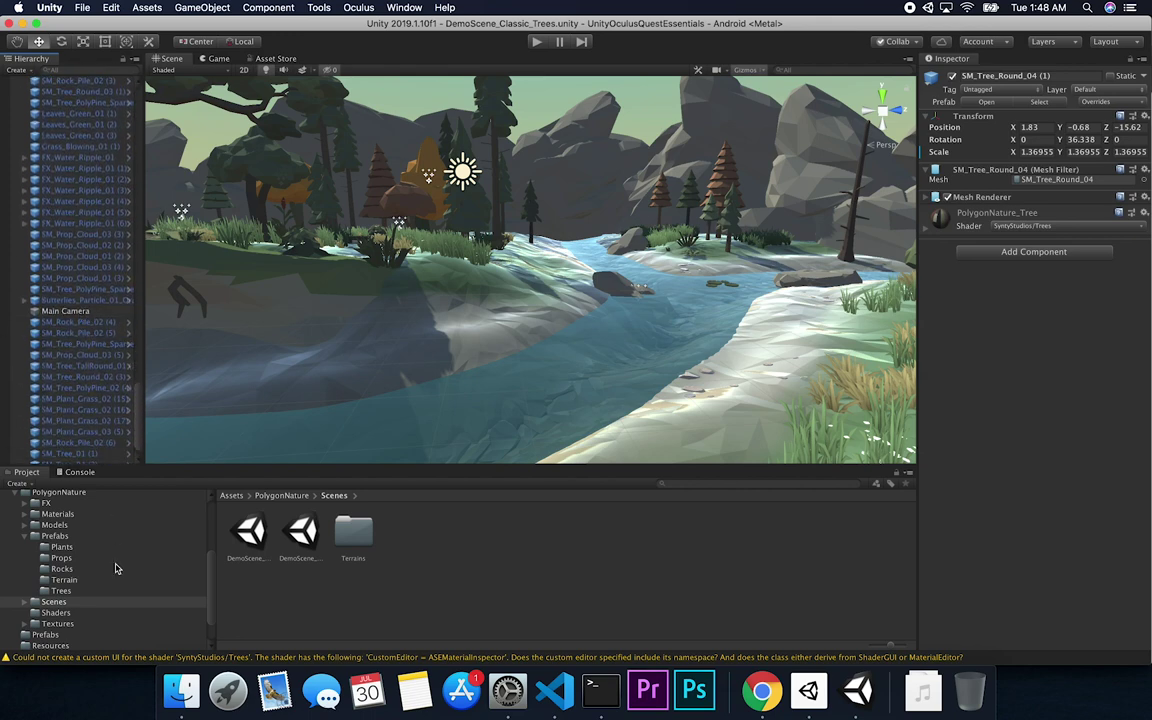
scroll(115, 568, "down", 2)
left_click(45, 598)
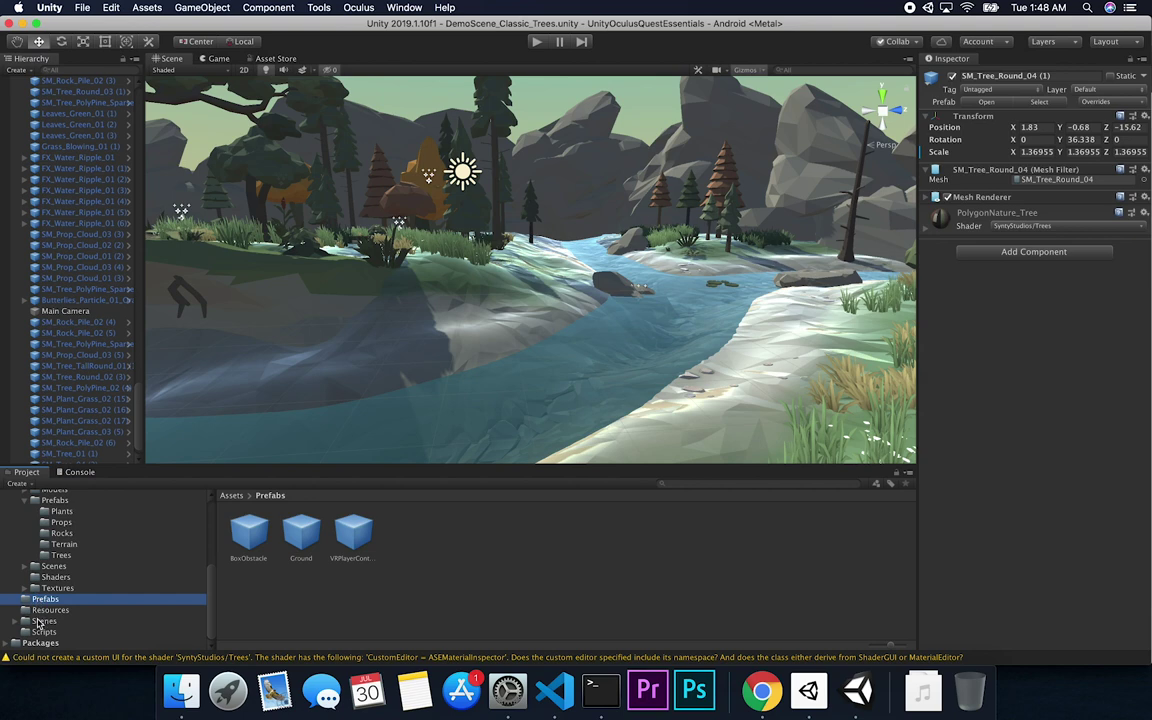
- Open VRMovementWithNature, expand [CONTENT], widen the Hierarchy and select the OVRPlayerController
left_click(40, 621)
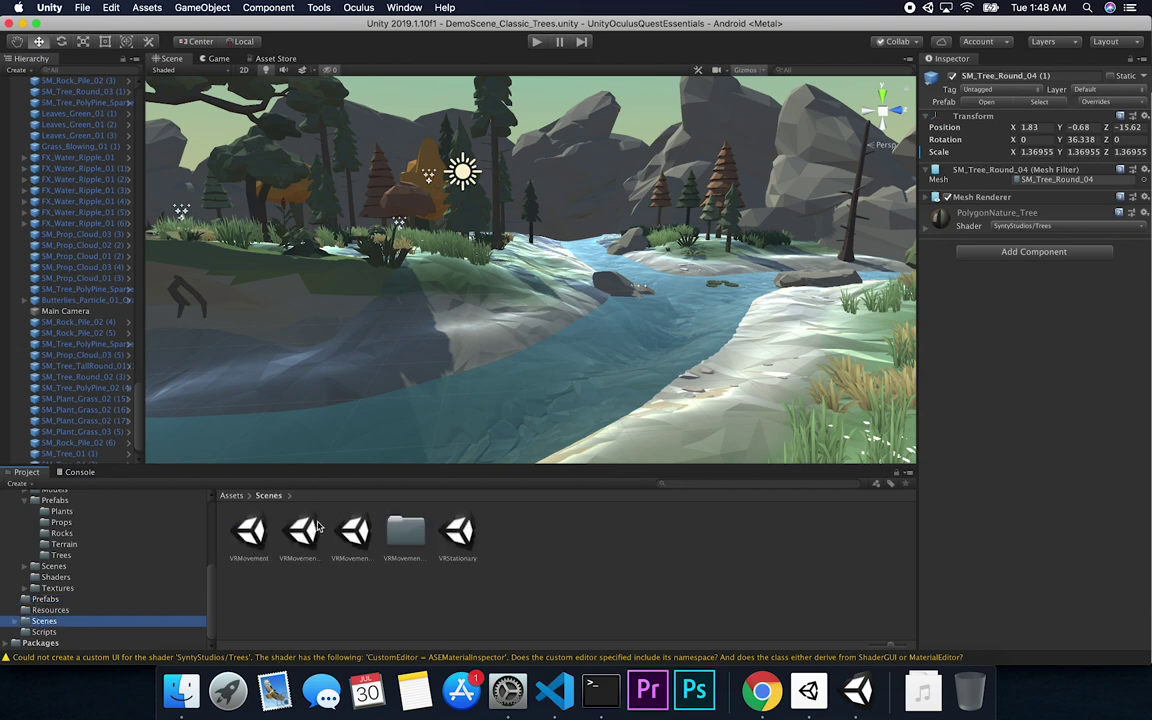
double_click(348, 532)
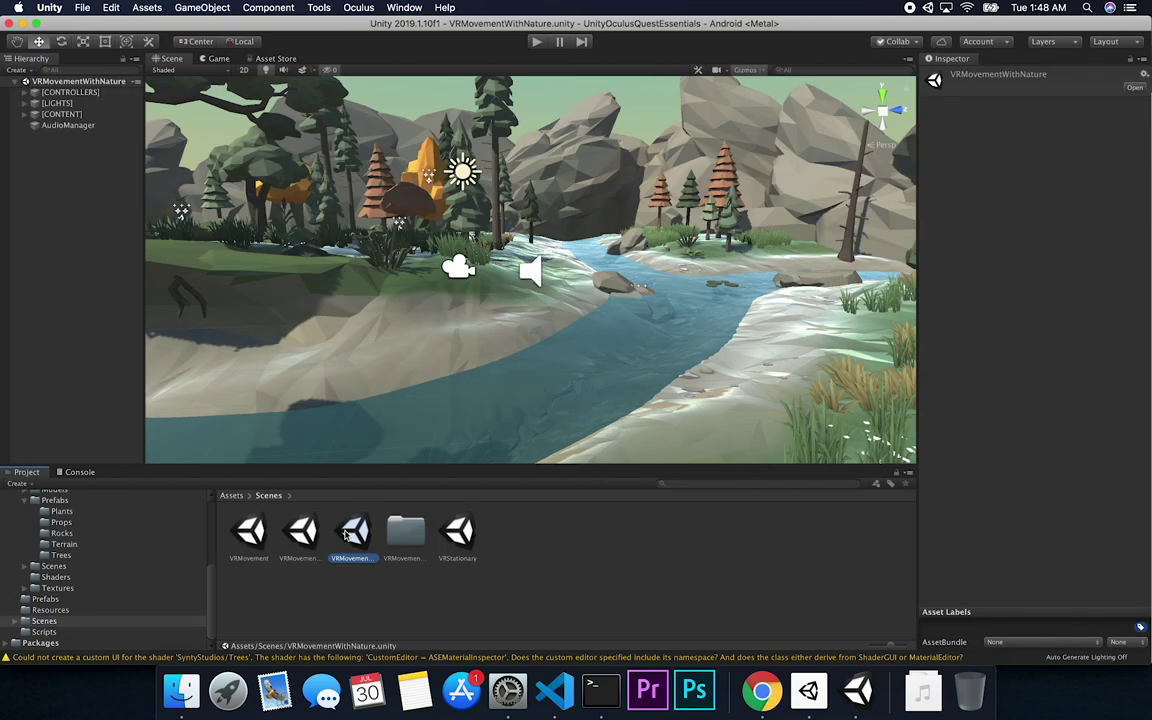
left_click(25, 114)
left_click_drag(140, 120, 306, 142)
scroll(132, 318, "down", 10)
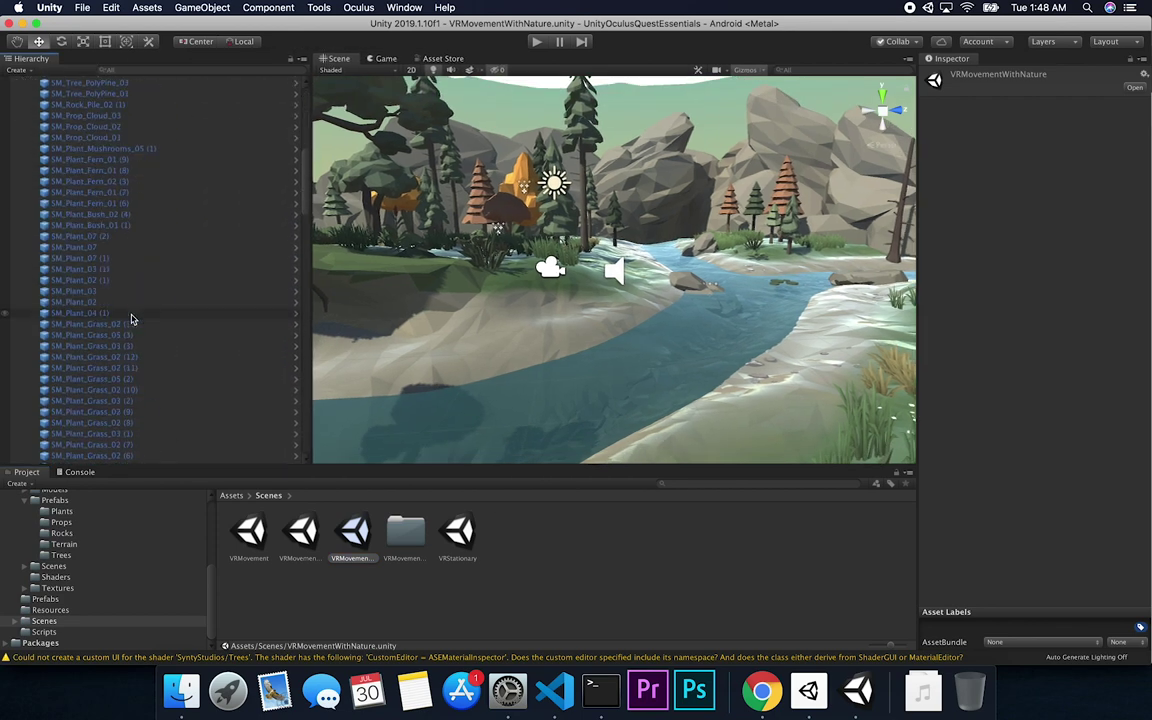
scroll(132, 318, "down", 15)
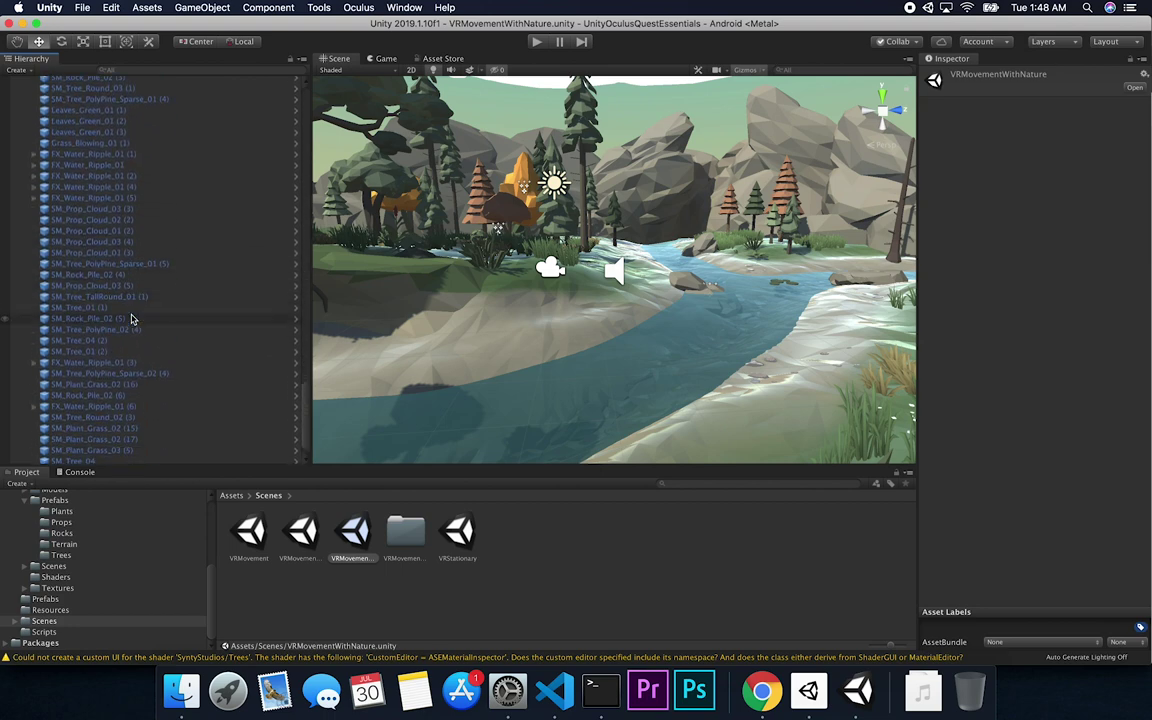
scroll(132, 318, "up", 20)
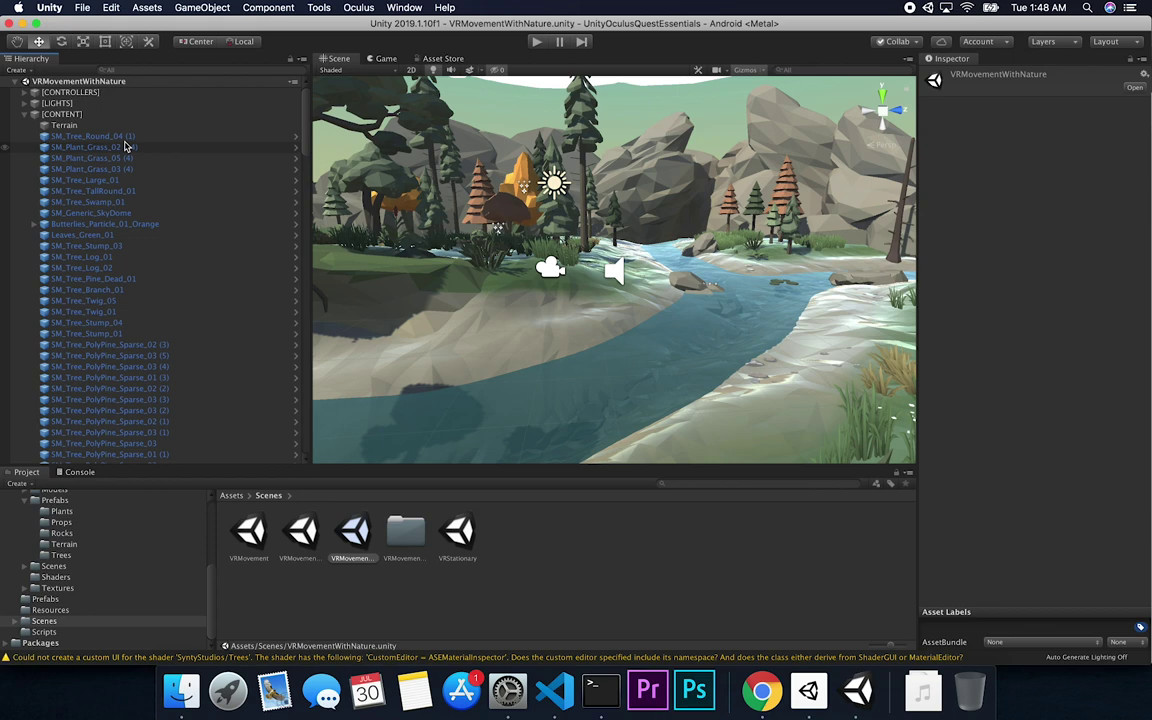
left_click(35, 92)
- Raise the OVRPlayerController to Y 0.336 and orbit the view to check the river
double_click(64, 104)
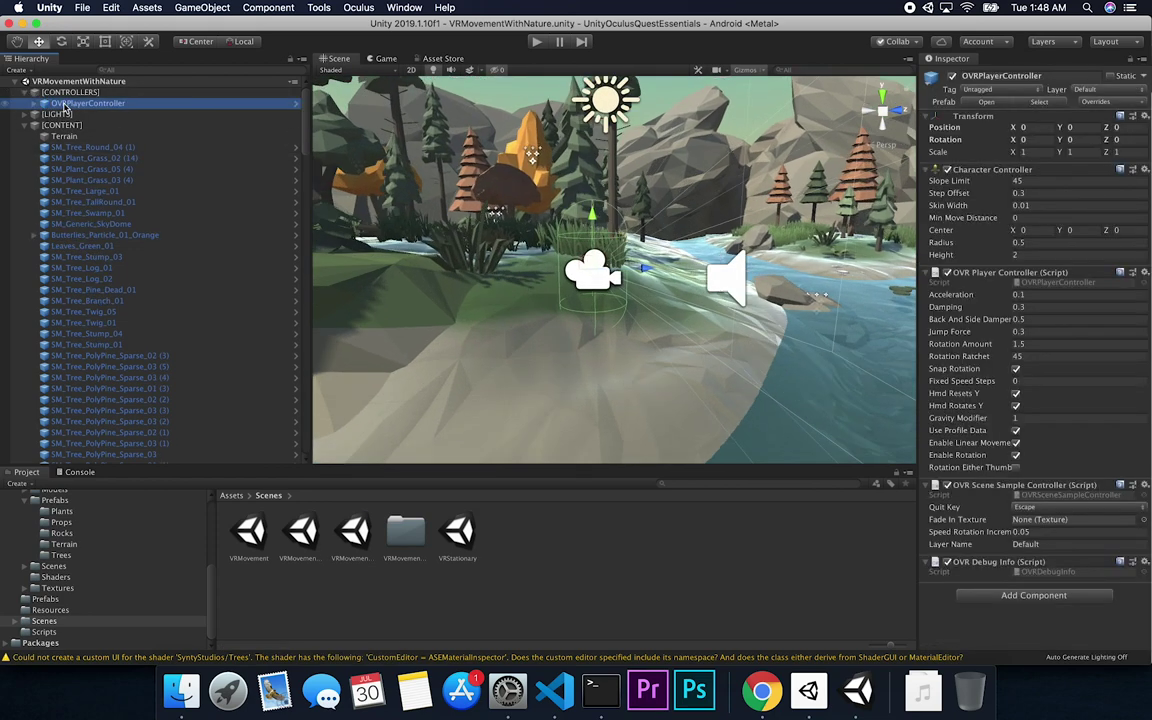
left_click_drag(624, 222, 580, 233)
left_click_drag(757, 292, 442, 311, "alt")
left_click_drag(630, 248, 522, 332, "alt")
scroll(522, 332, "down", 3)
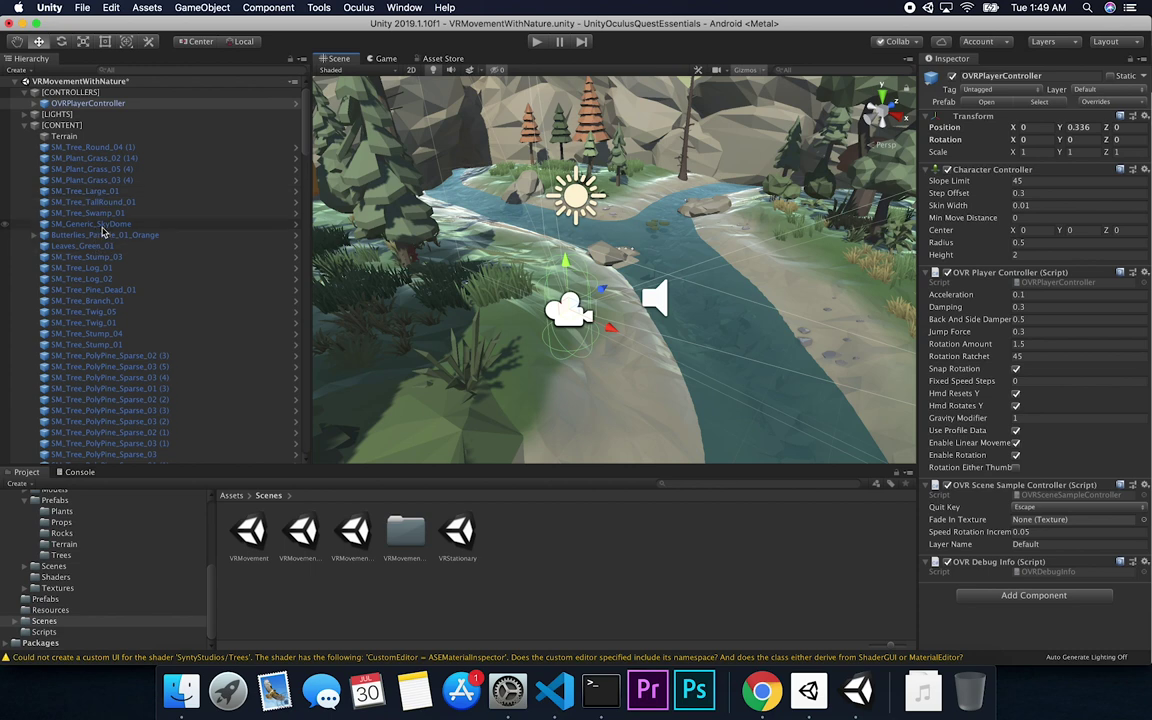
scroll(118, 290, "down", 3)
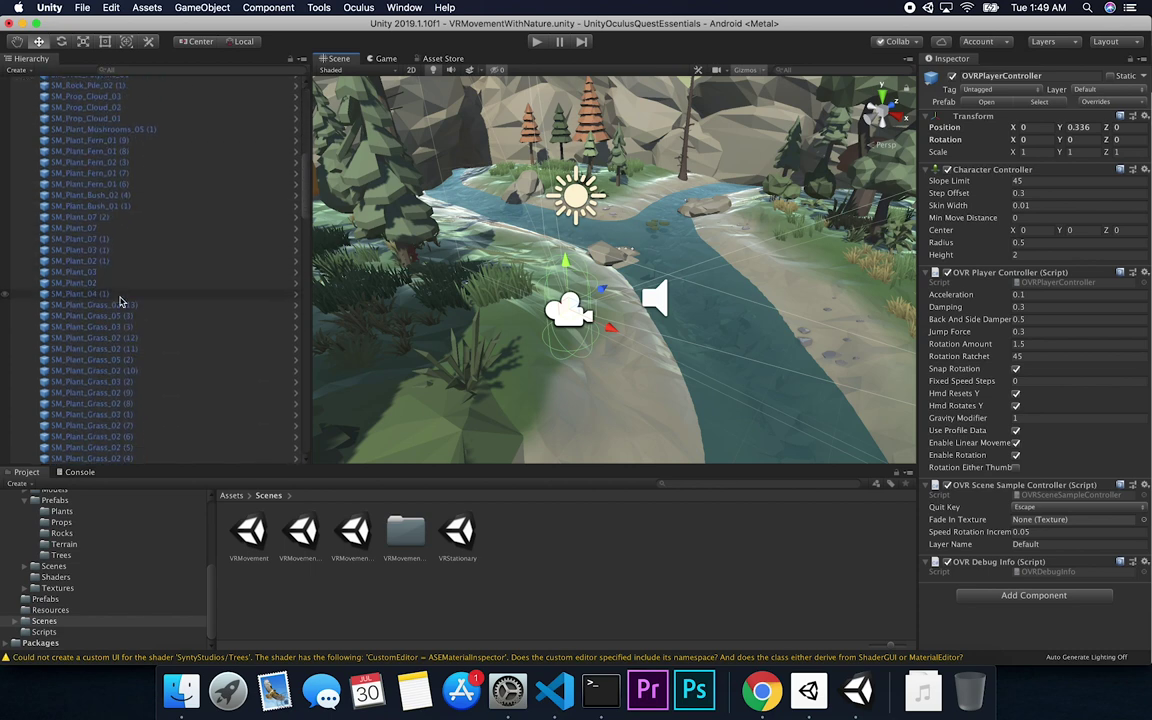
scroll(135, 240, "up", 3)
- Collapse [CONTENT], select the AudioManager and locate its Eddy audio clip asset
left_click(23, 104)
left_click(24, 125)
left_click(25, 115)
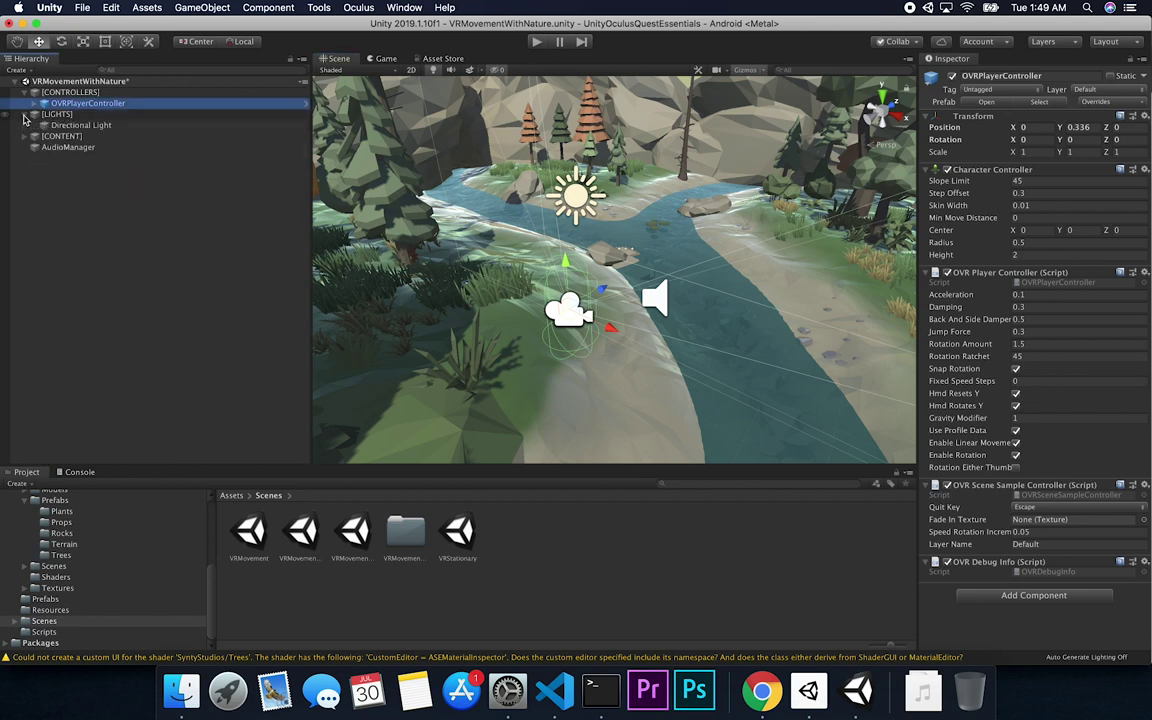
left_click(59, 148)
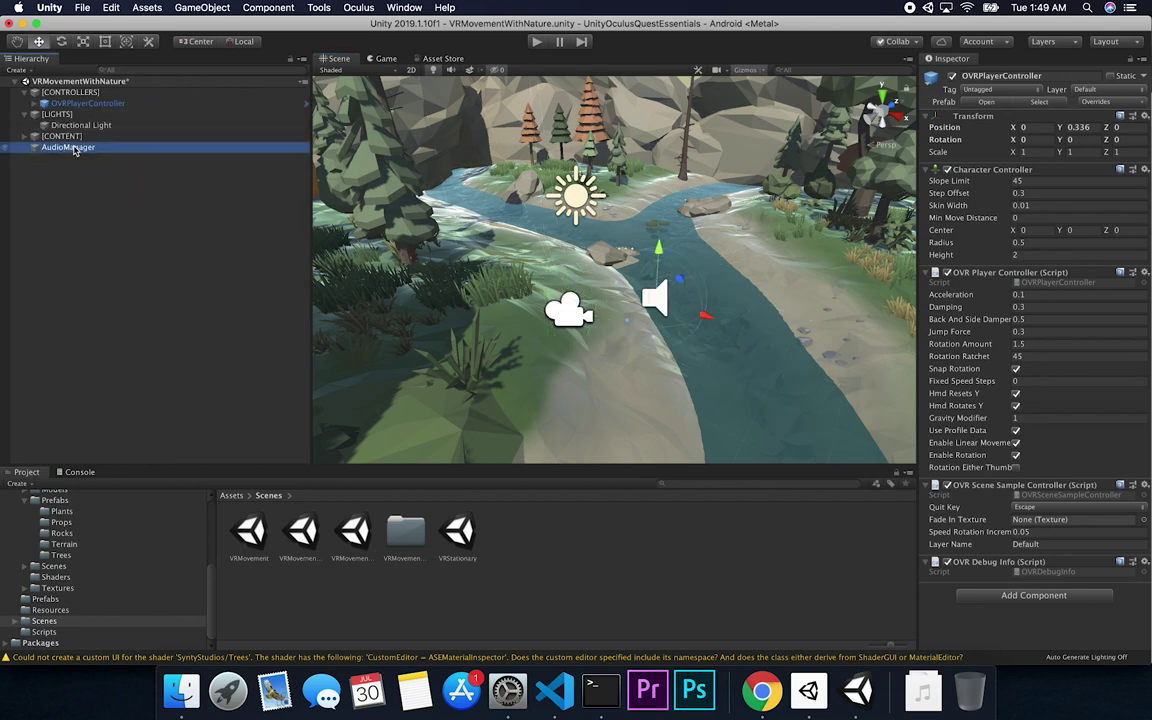
left_click(1030, 185)
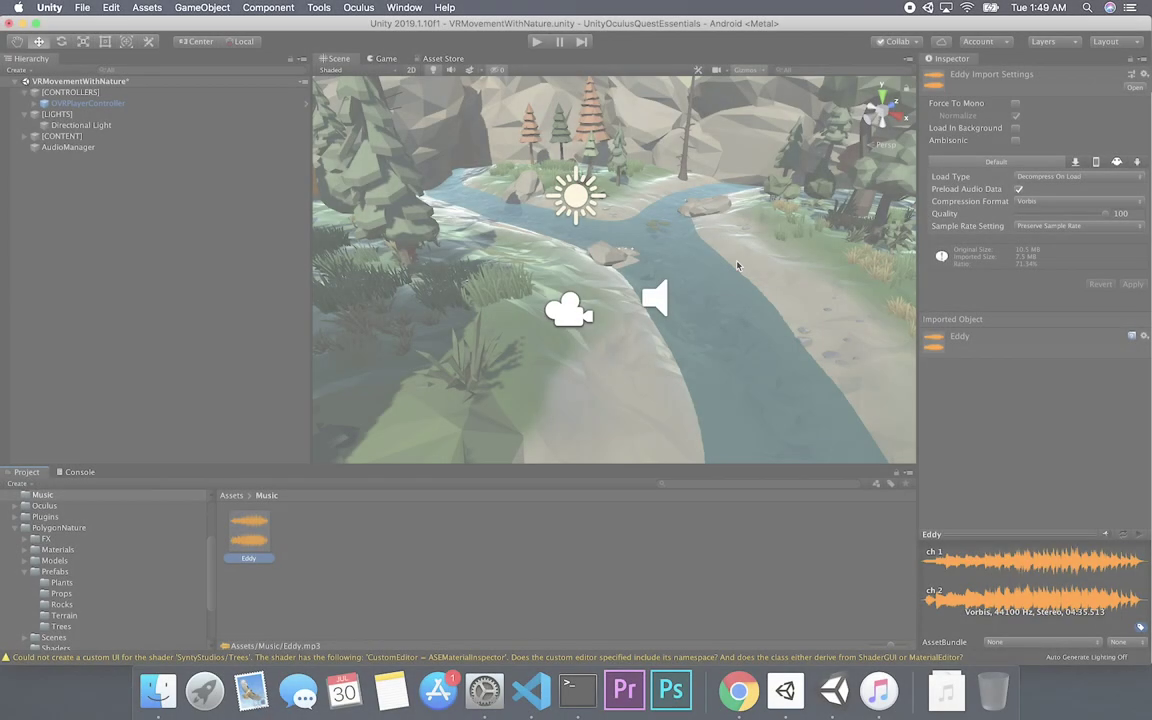
- Run VRMovementWithNature in Play mode and view it in the Scene view toward the trees
key("super+p")
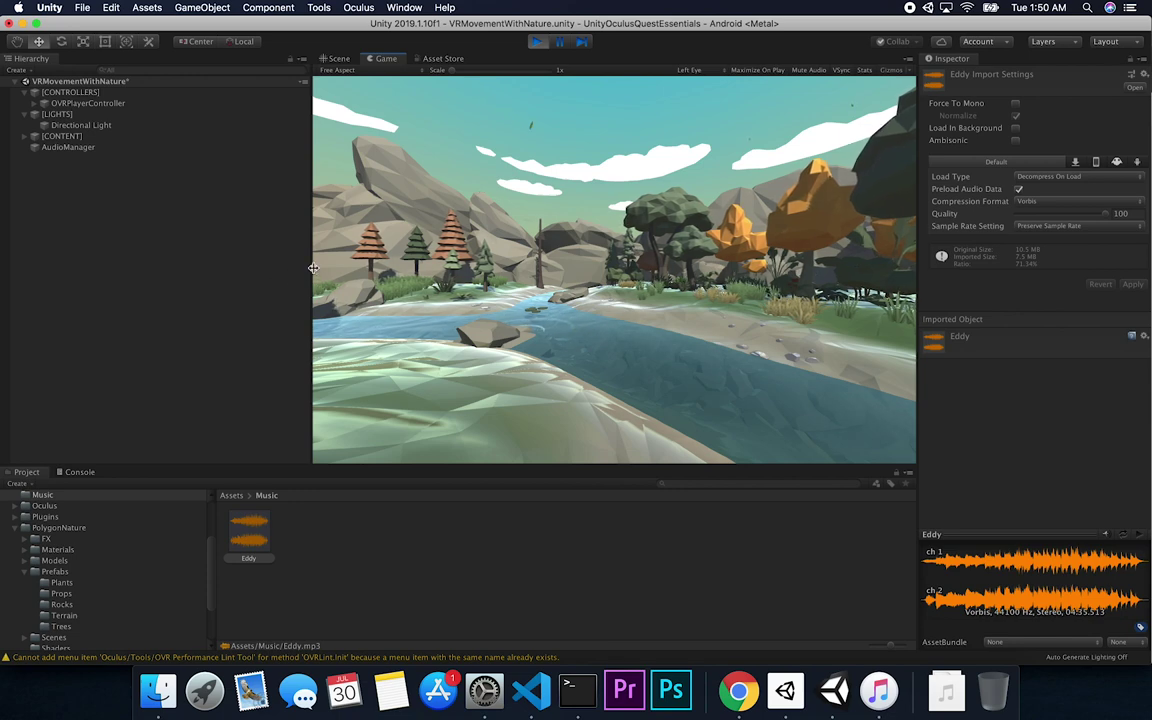
left_click_drag(313, 268, 139, 268)
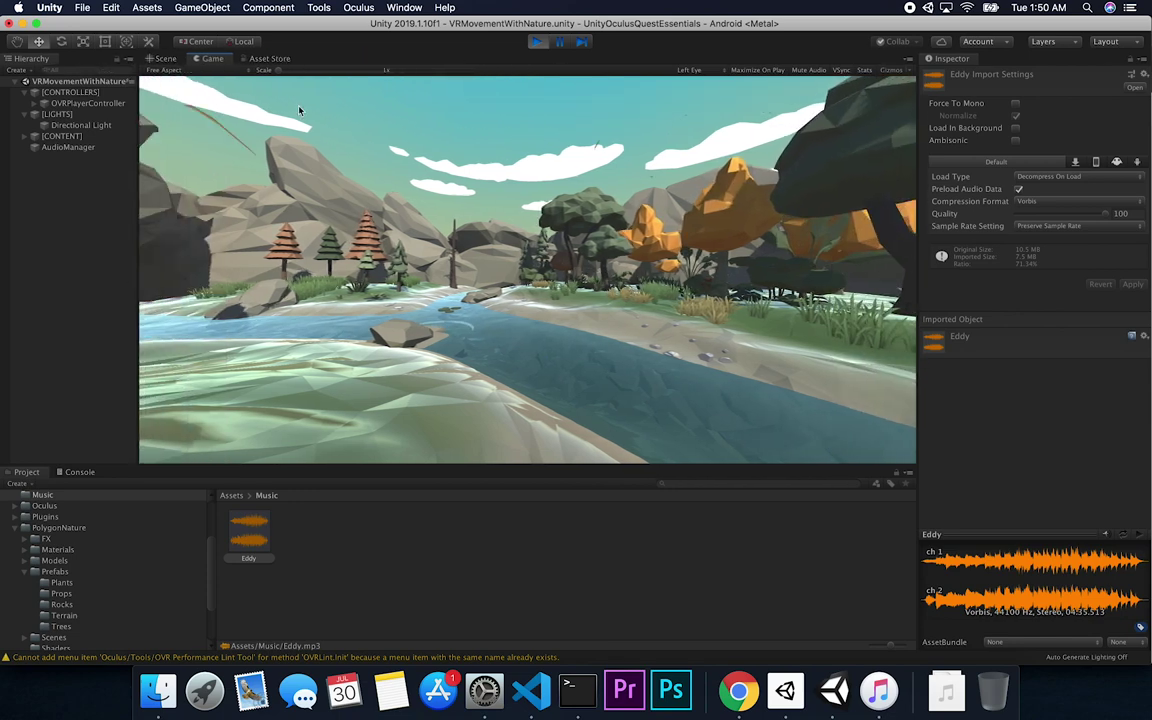
left_click(163, 58)
scroll(560, 265, "up", 5)
scroll(601, 285, "down", 5)
left_click_drag(601, 285, 476, 259, "alt")
- Zoom, pan and fly along the river and orange trees, then stop Play mode
scroll(476, 259, "up", 5)
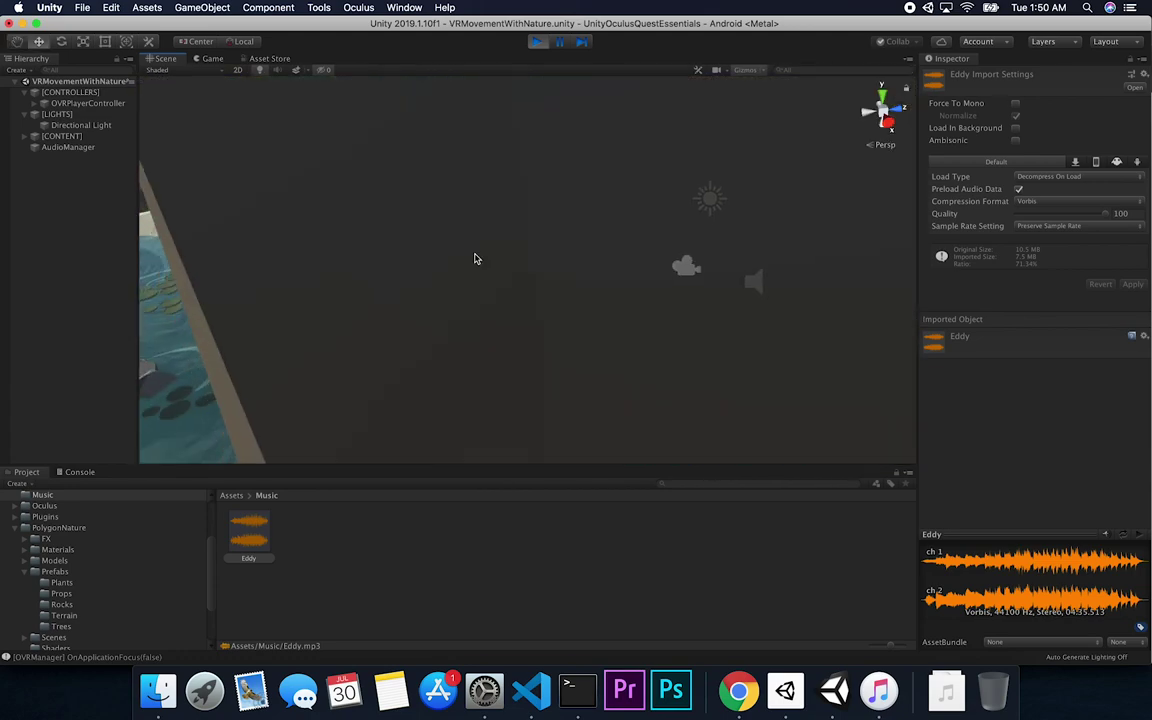
scroll(476, 259, "down", 5)
scroll(480, 262, "up", 4)
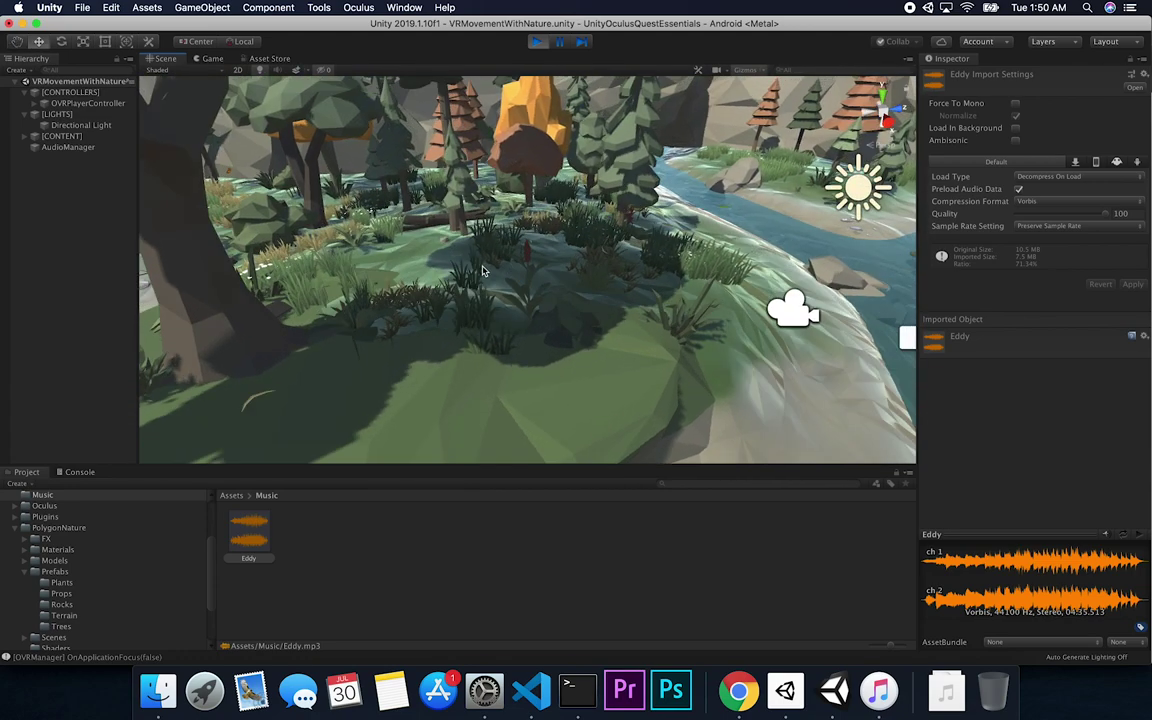
scroll(482, 270, "down", 4)
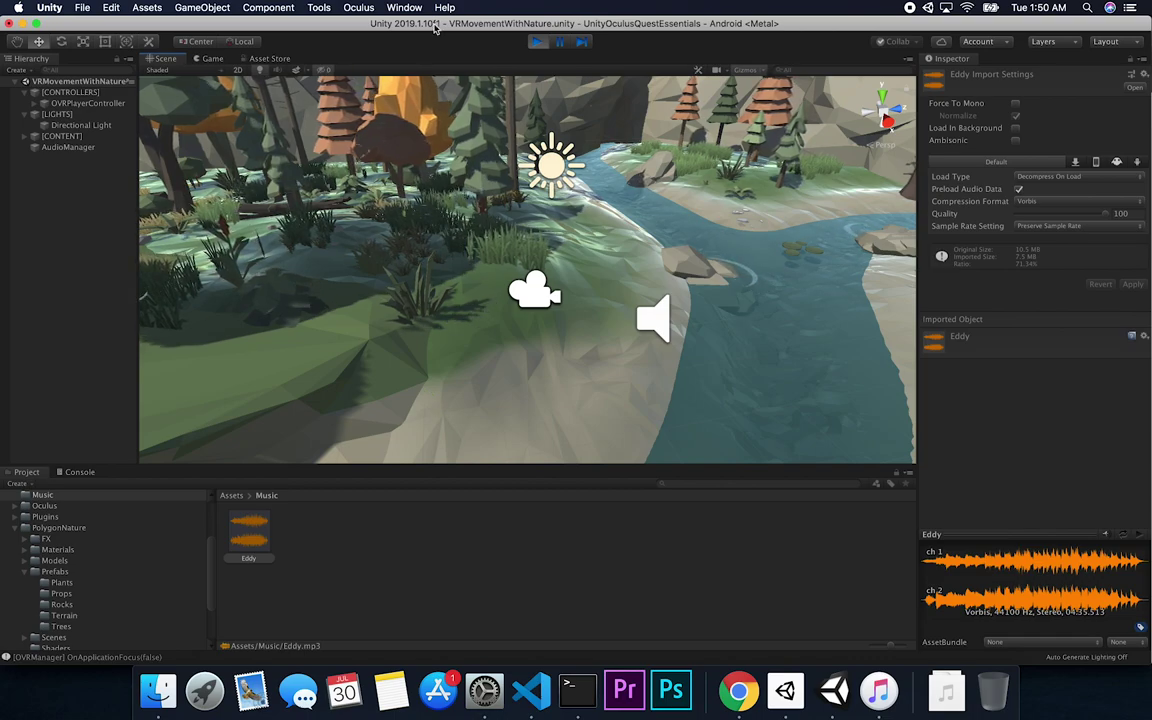
scroll(494, 268, "down", 5)
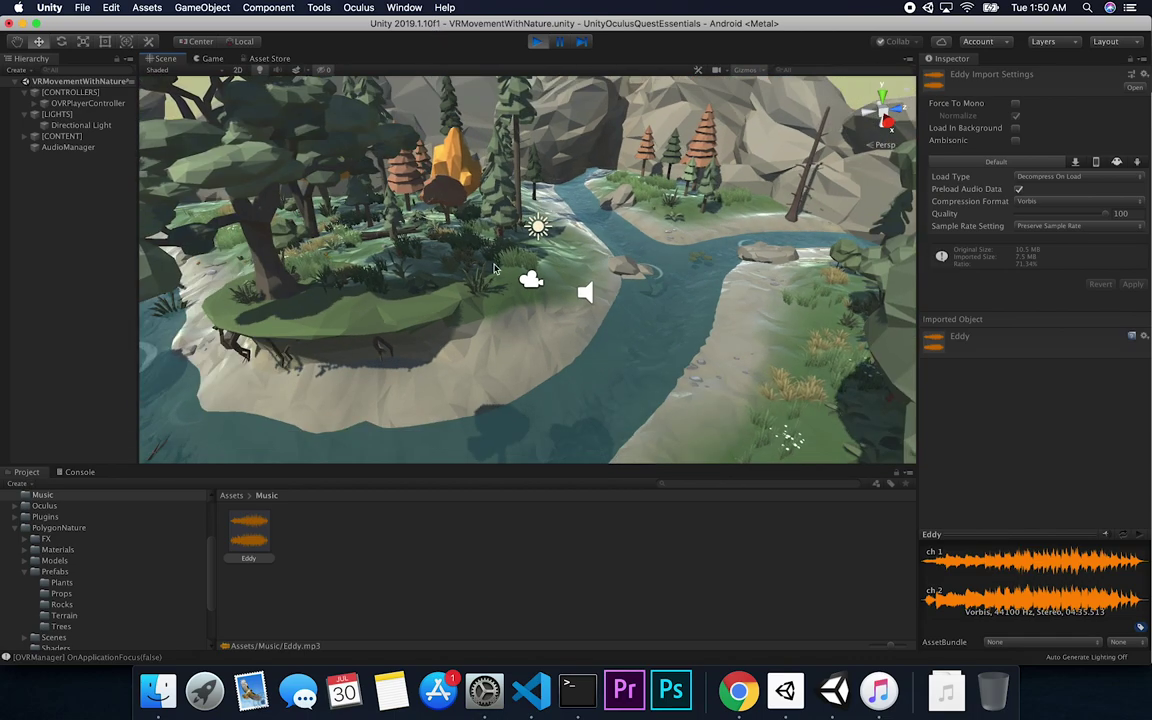
scroll(494, 268, "up", 5)
right_click_drag(589, 244, 672, 248)
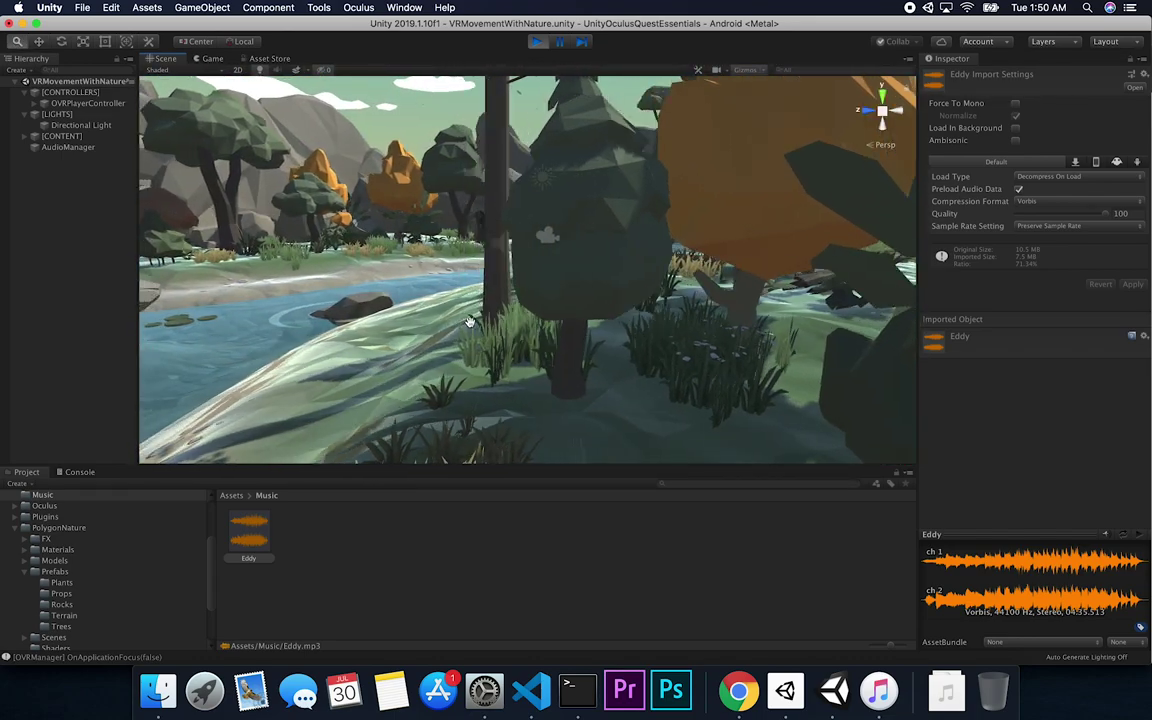
middle_click_drag(470, 320, 497, 326)
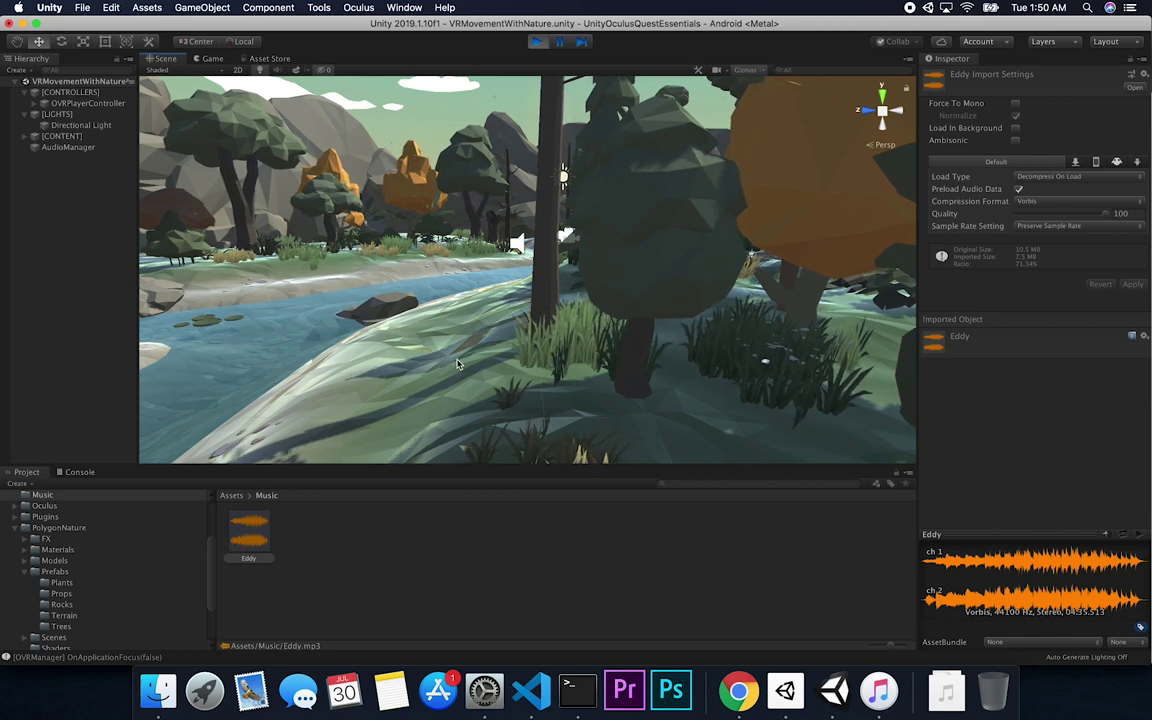
scroll(359, 261, "up", 2)
right_click_drag(359, 261, 473, 329)
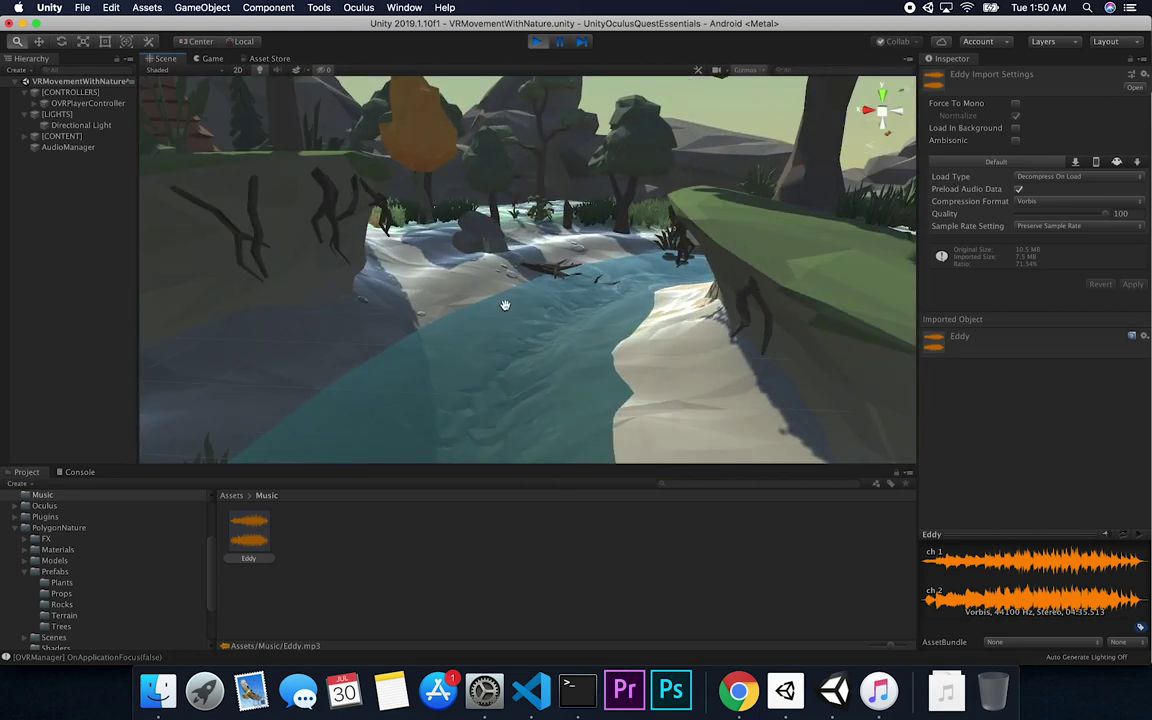
left_click(537, 41)
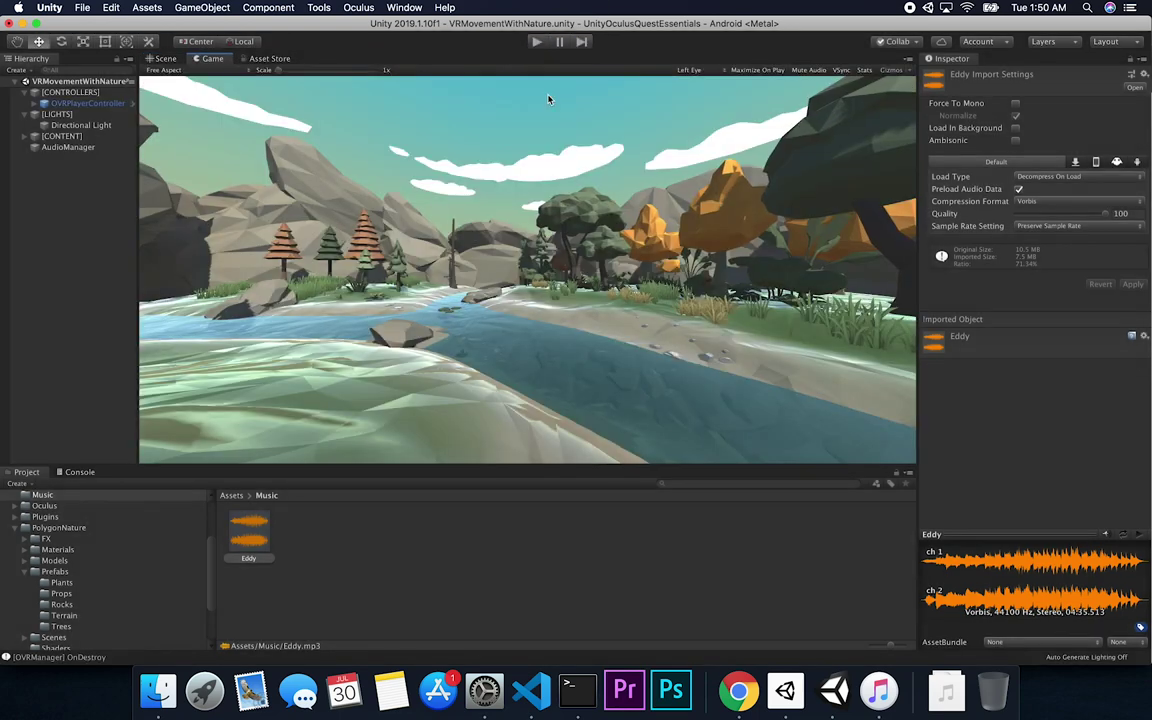
- Check the AudioManager's looping Eddy Audio Source, then select the Directional Light
left_click(68, 146)
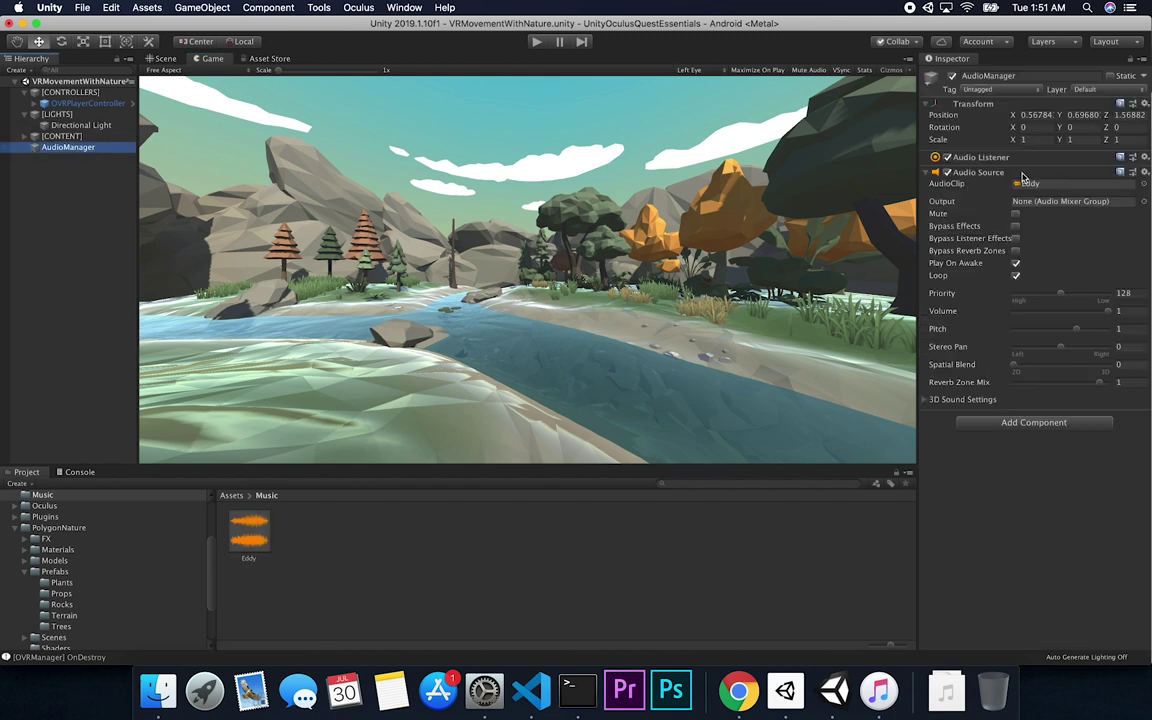
left_click(738, 690)
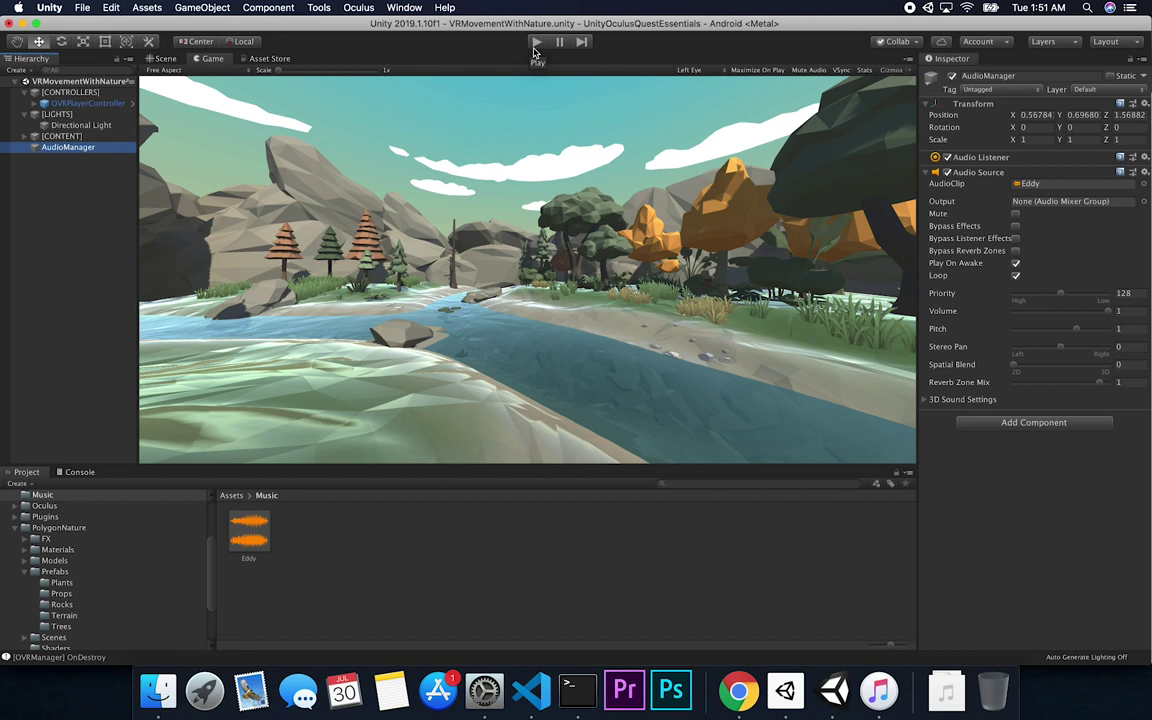
left_click(100, 126)
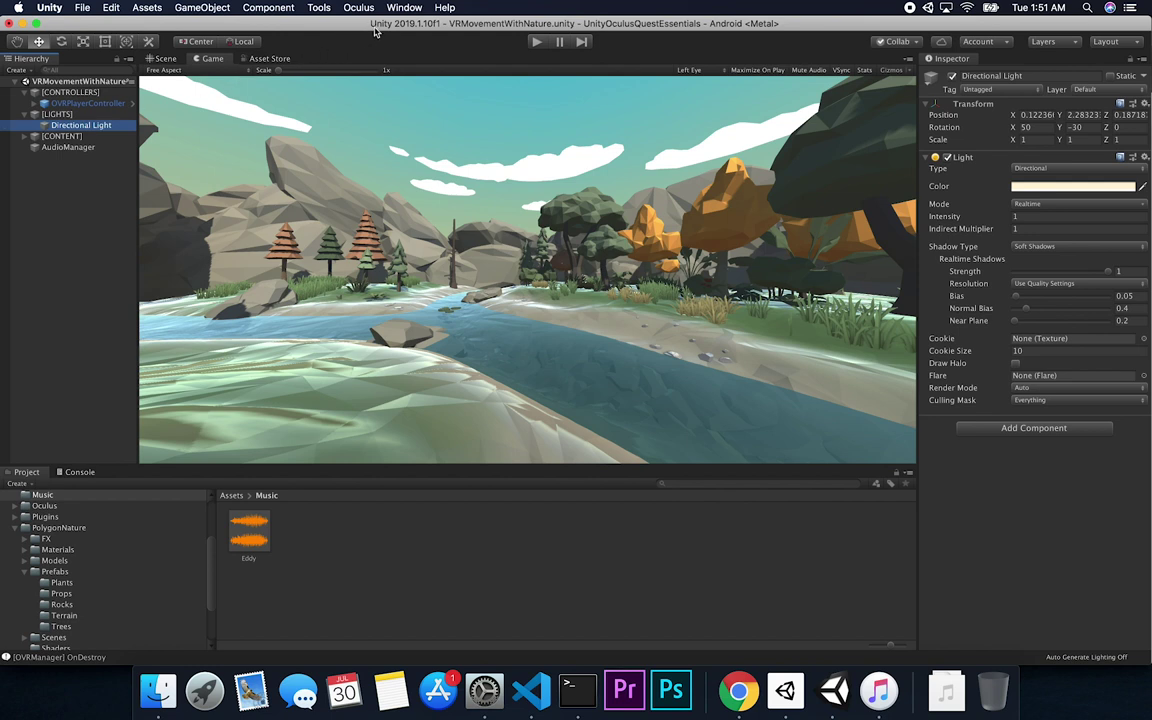
- Open Lighting Settings from the Window > Rendering menu
left_click(405, 8)
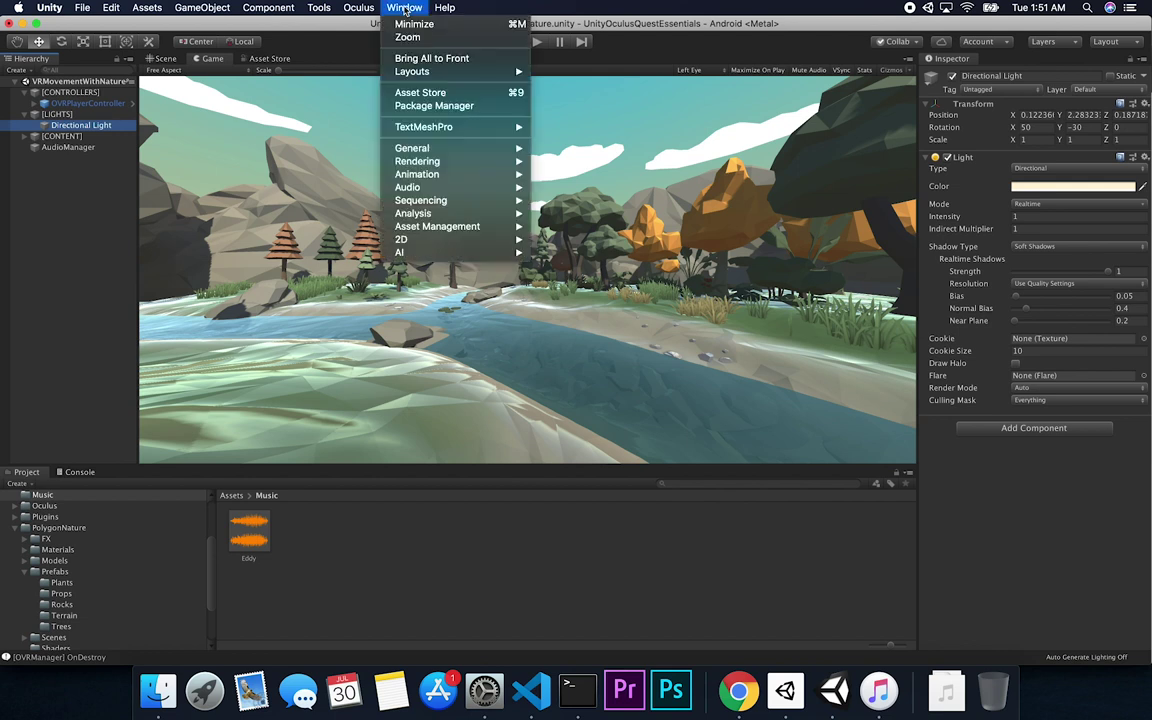
mouse_move(409, 163)
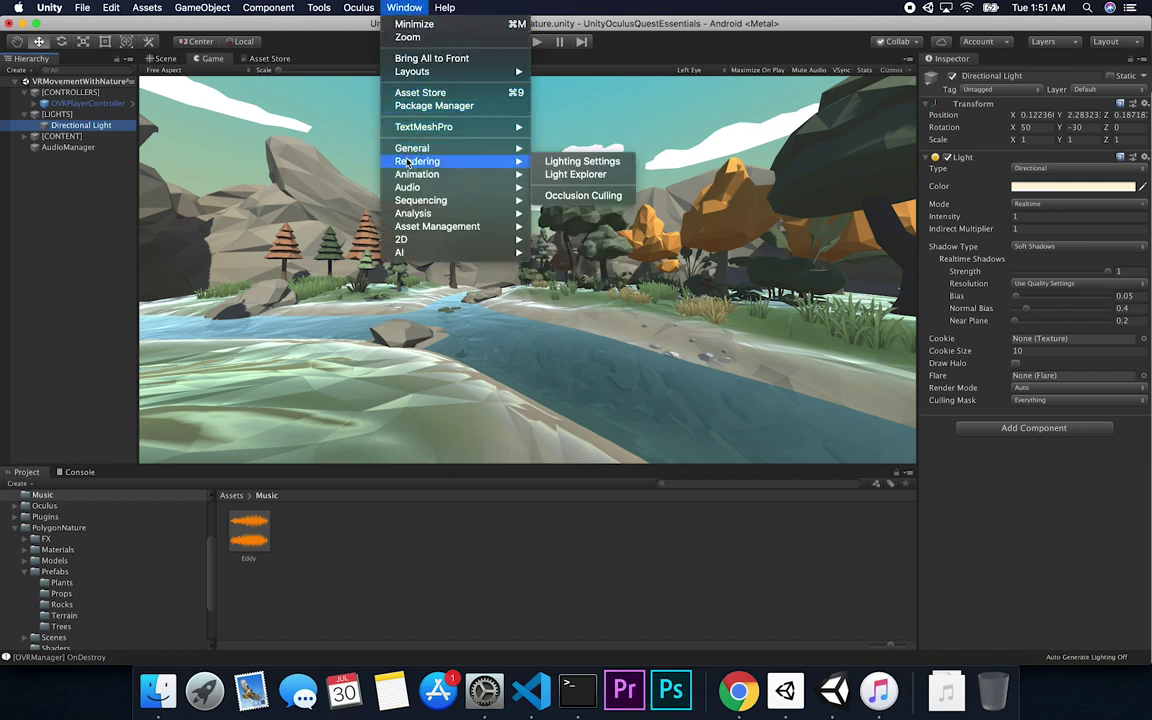
left_click(583, 162)
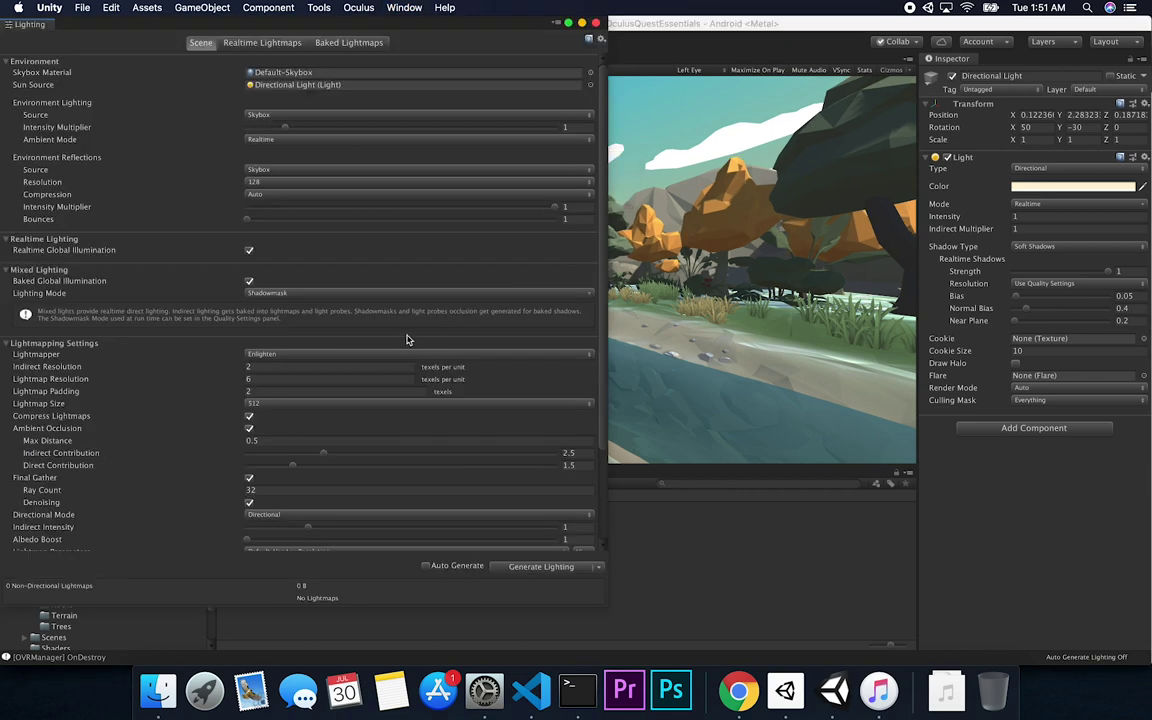
- Keep the Enlighten lightmapper and Default-VeryLowResolution preset, check the resolutions, then close Lighting
left_click(377, 354)
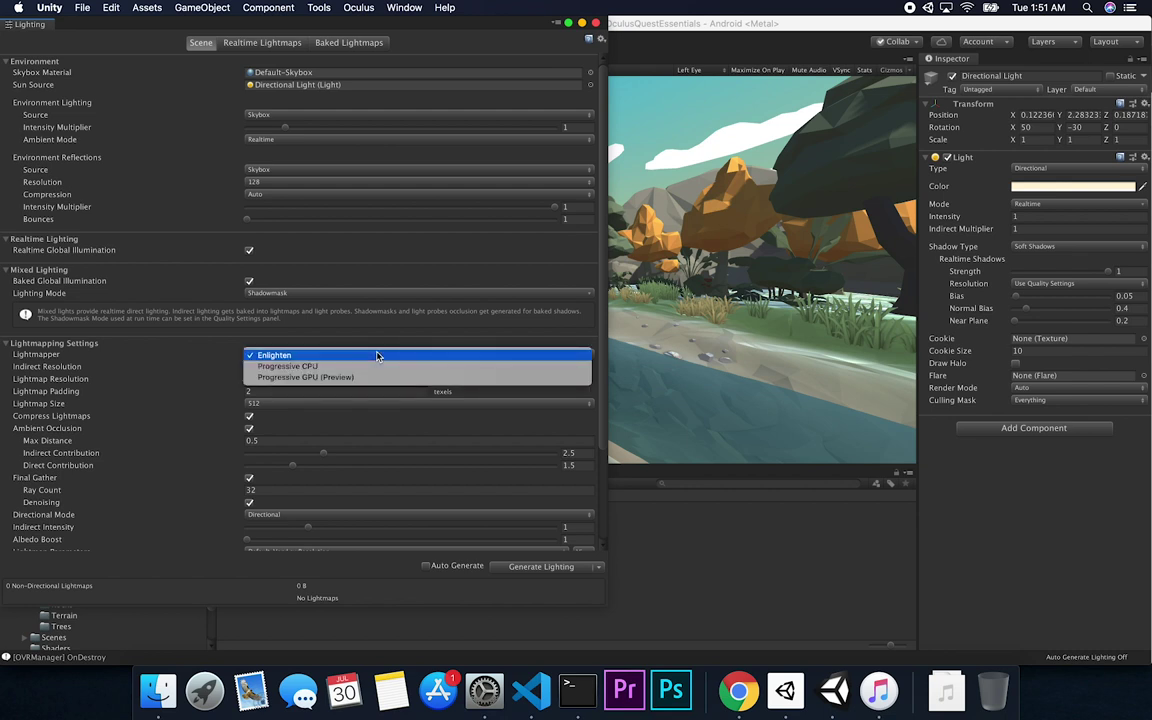
left_click(377, 355)
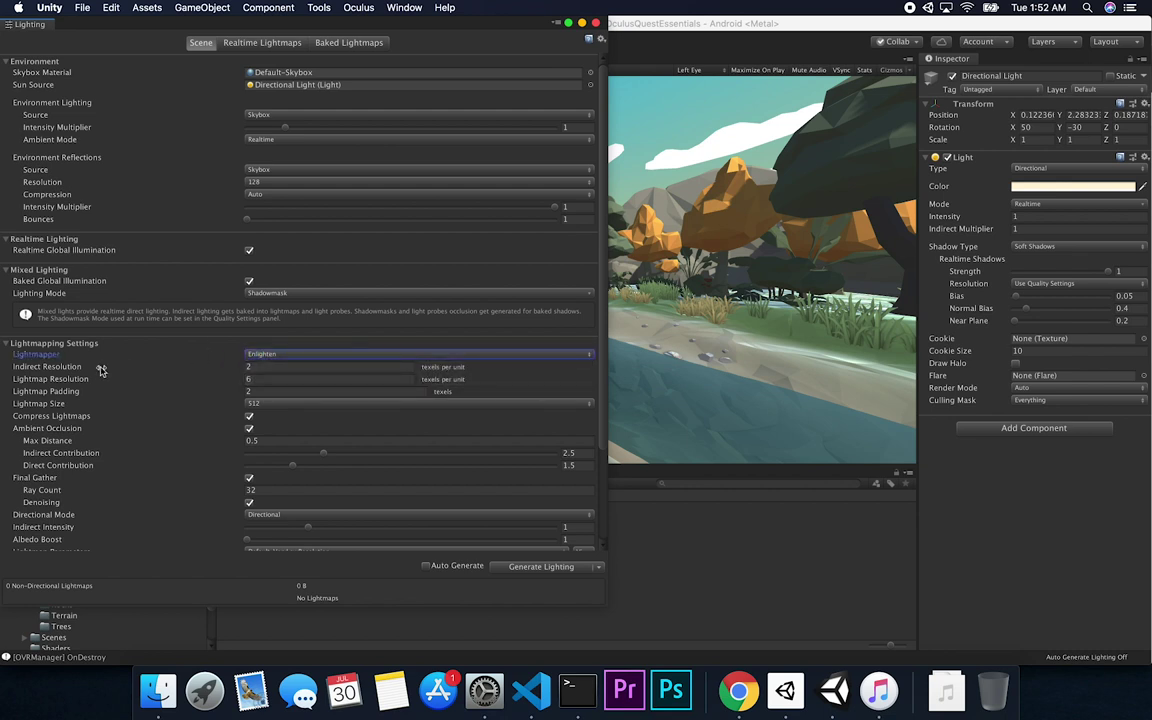
left_click(250, 367)
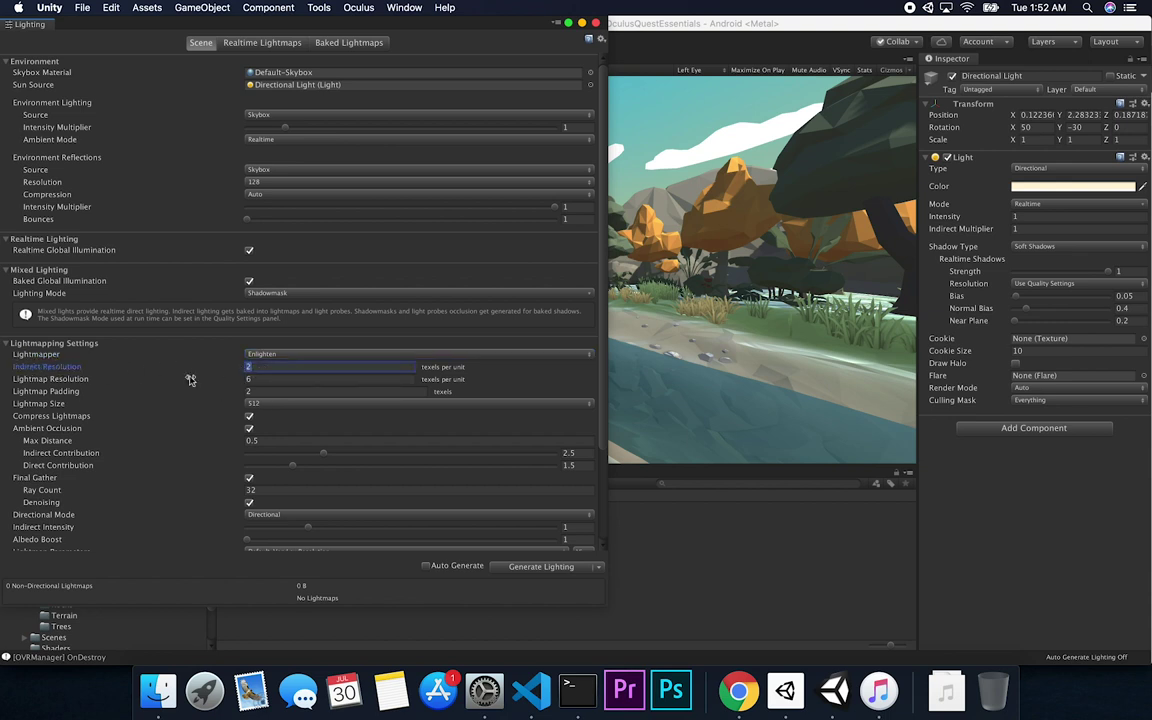
left_click(257, 380)
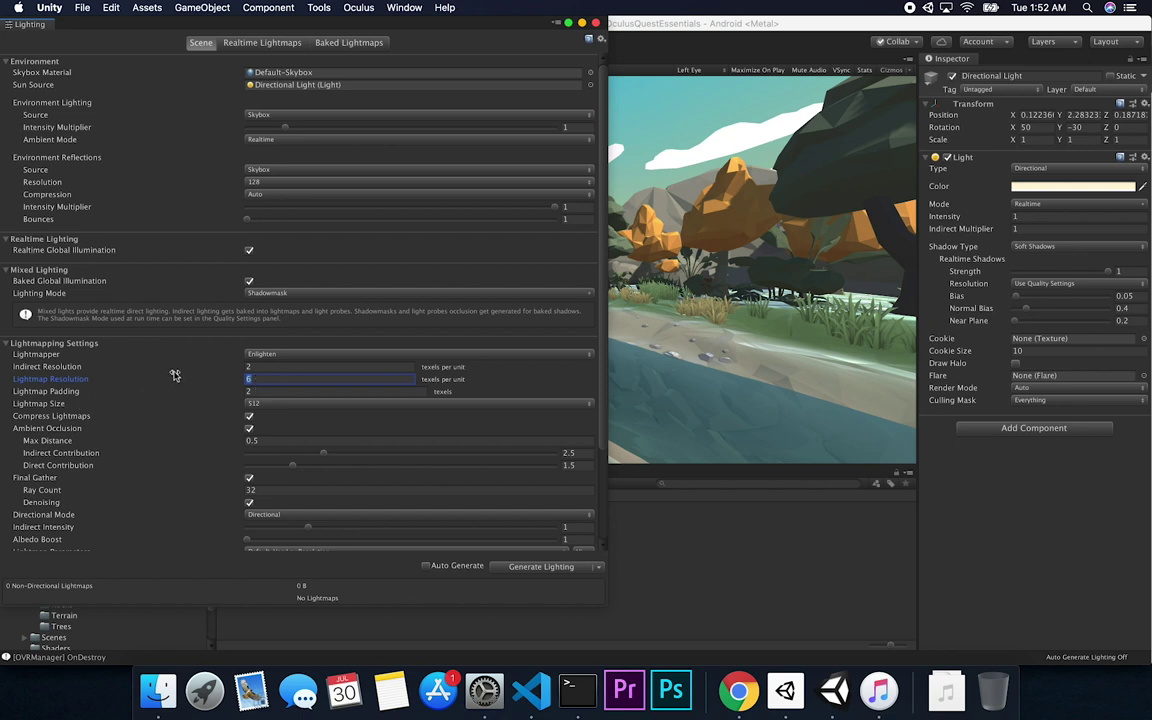
scroll(270, 470, "down", 3)
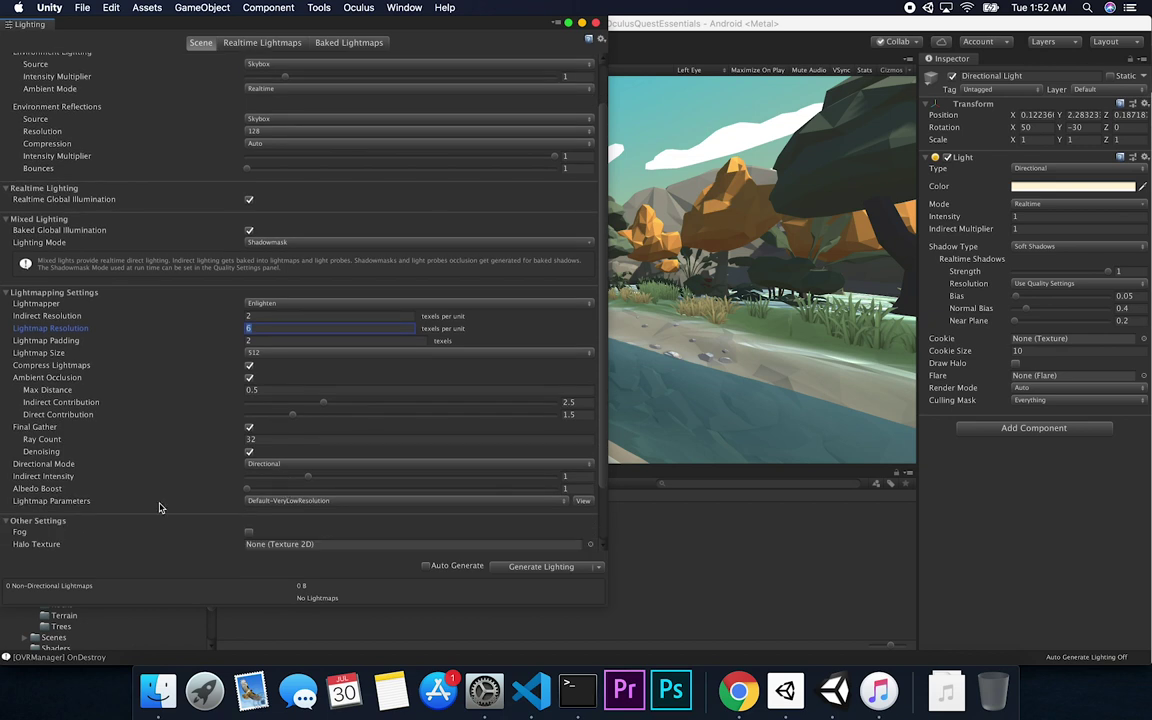
left_click(289, 501)
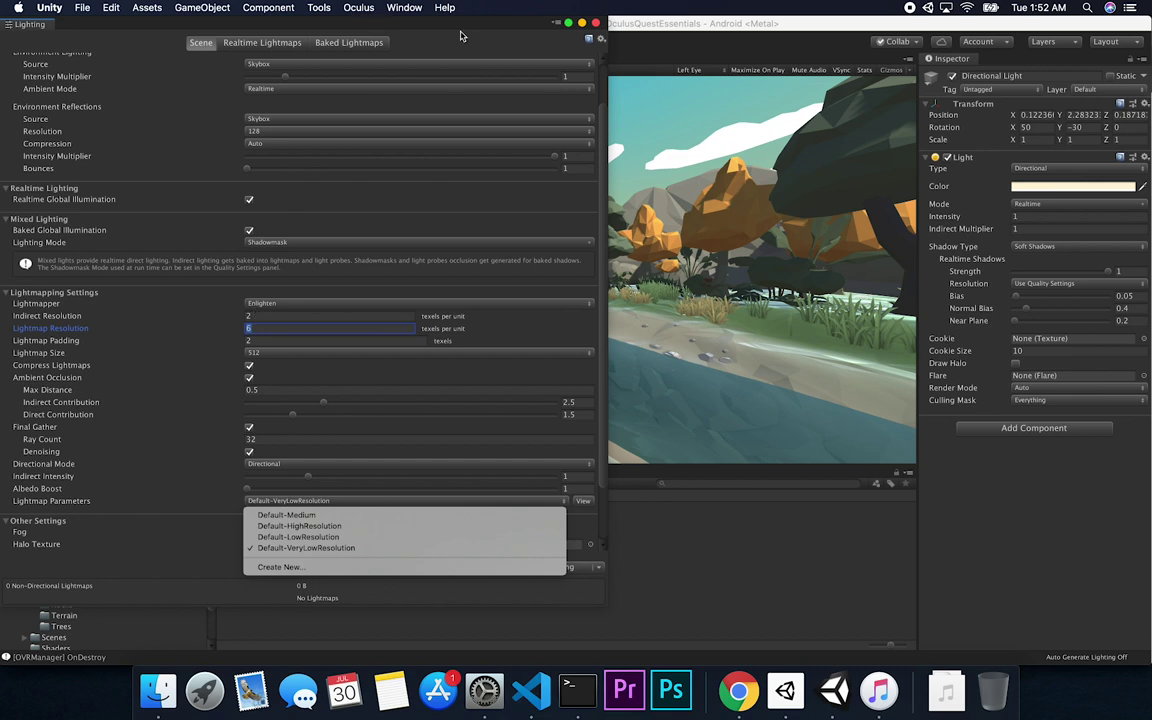
left_click(423, 29)
left_click_drag(472, 24, 545, 71)
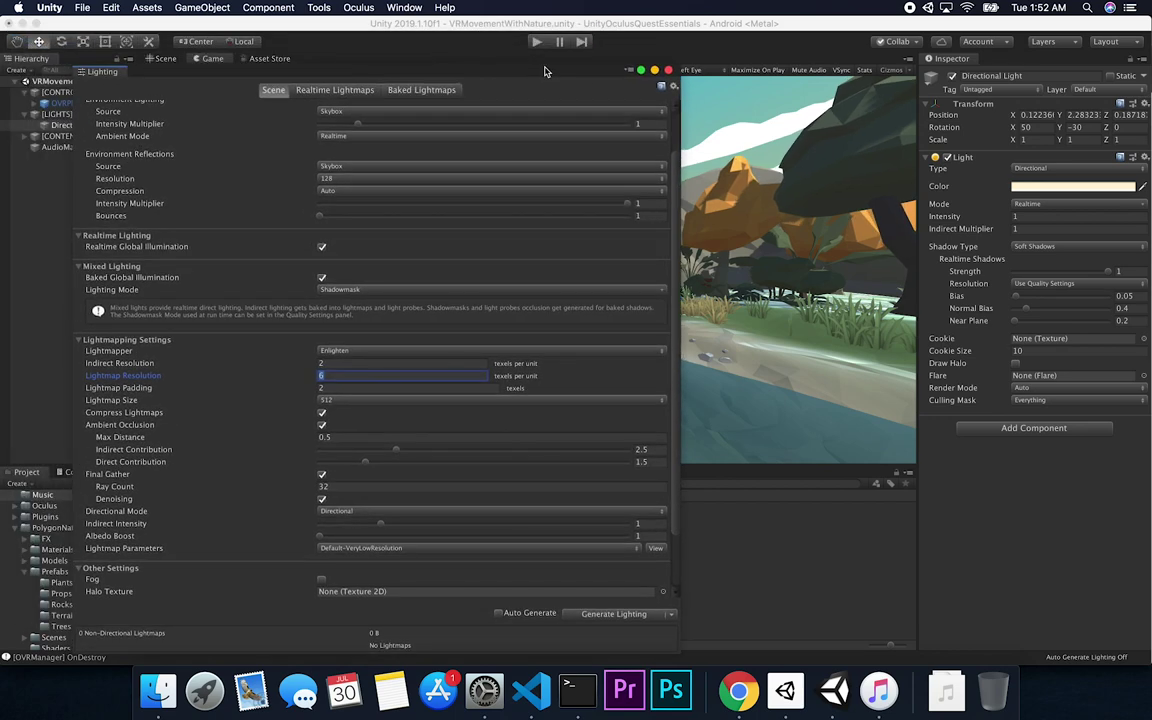
left_click_drag(545, 71, 552, 71)
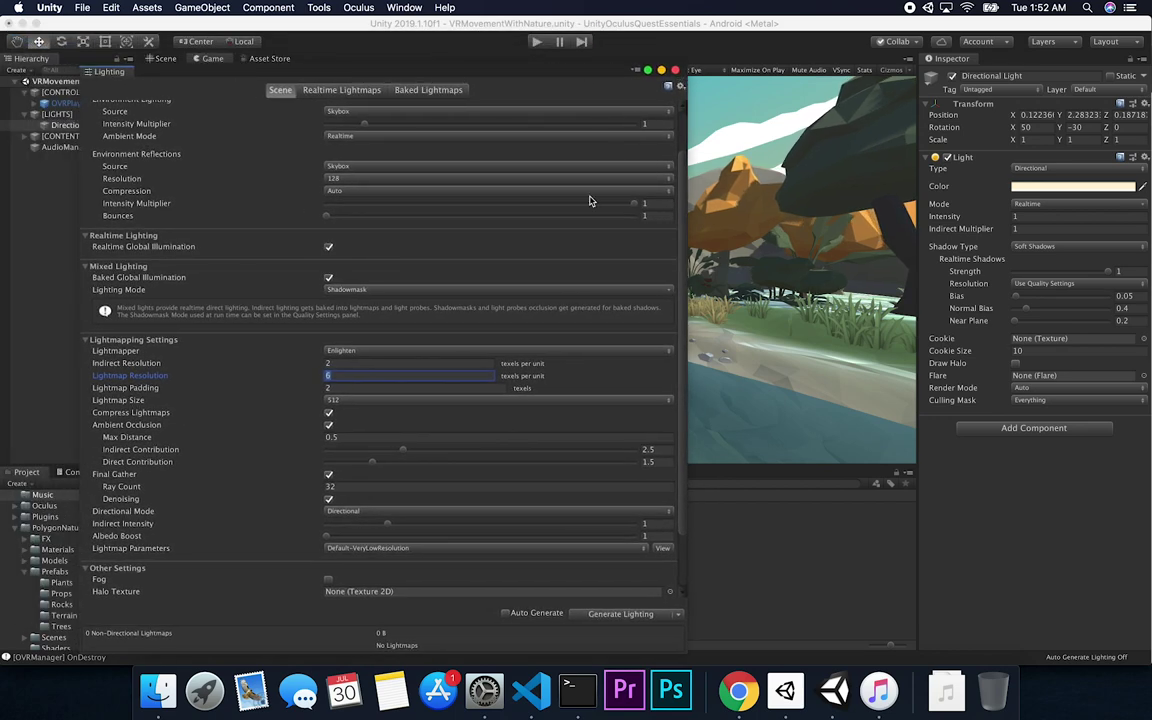
left_click(675, 70)
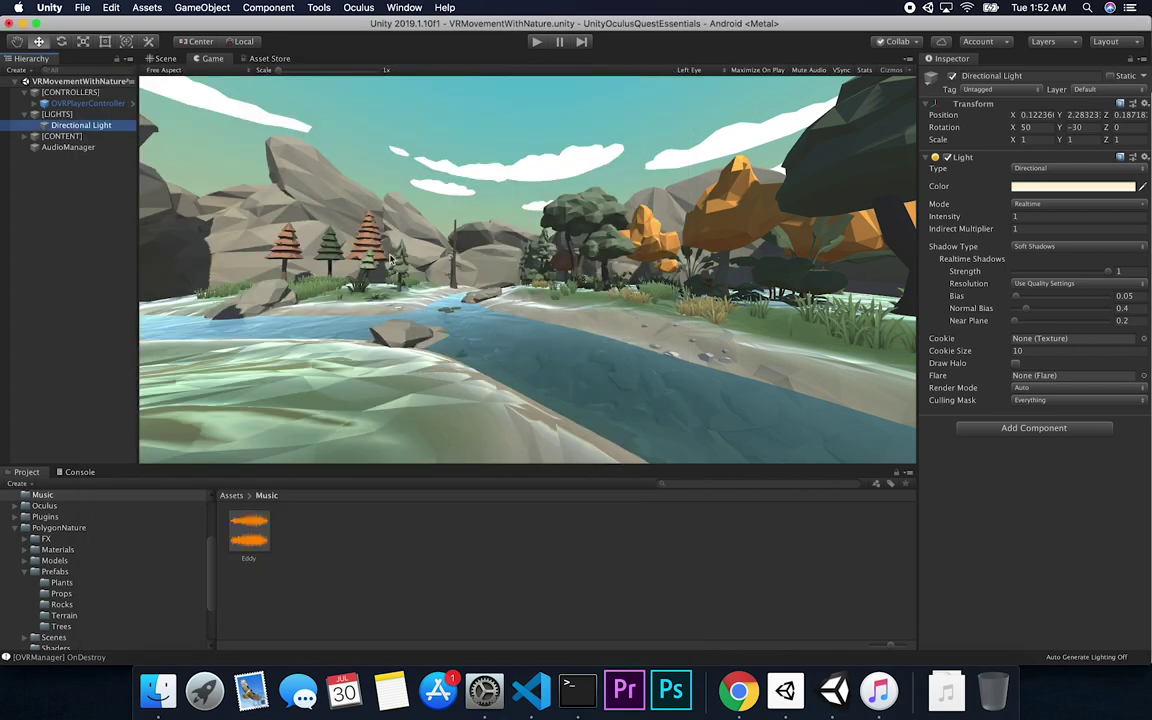
- Widen the Hierarchy and unfold OVRPlayerController, OVRCameraRig and TrackingSpace down to both hand controller anchors
left_click(32, 104)
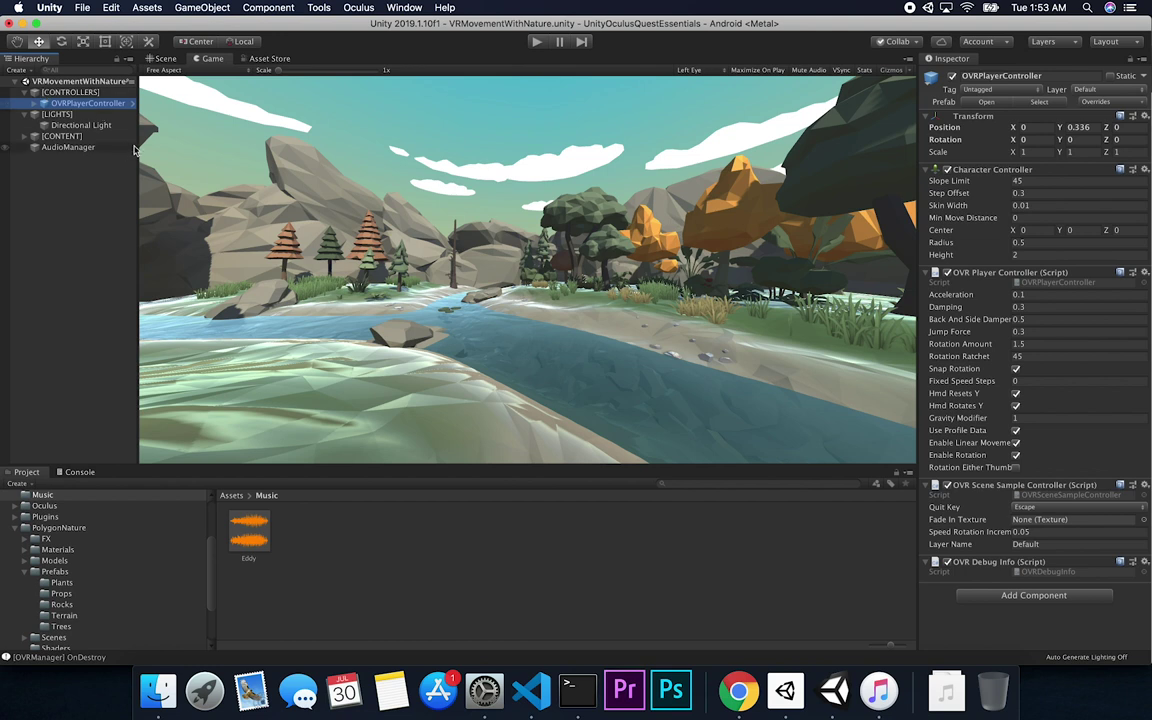
left_click_drag(137, 150, 251, 150)
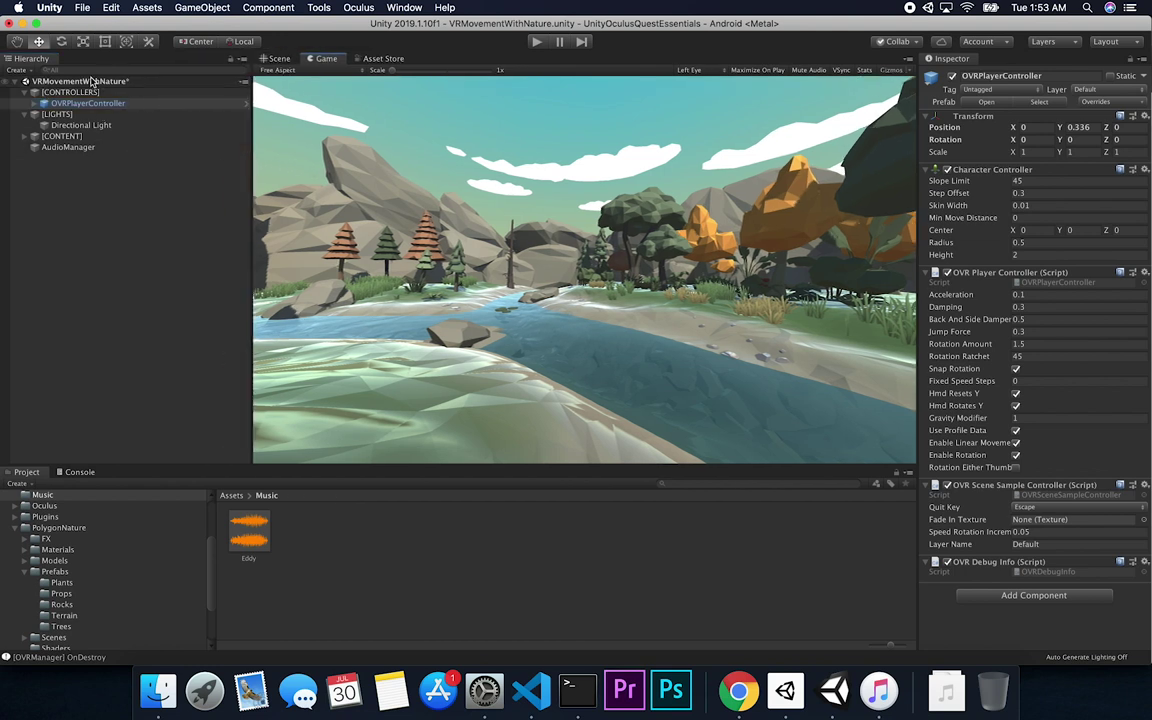
left_click(34, 104)
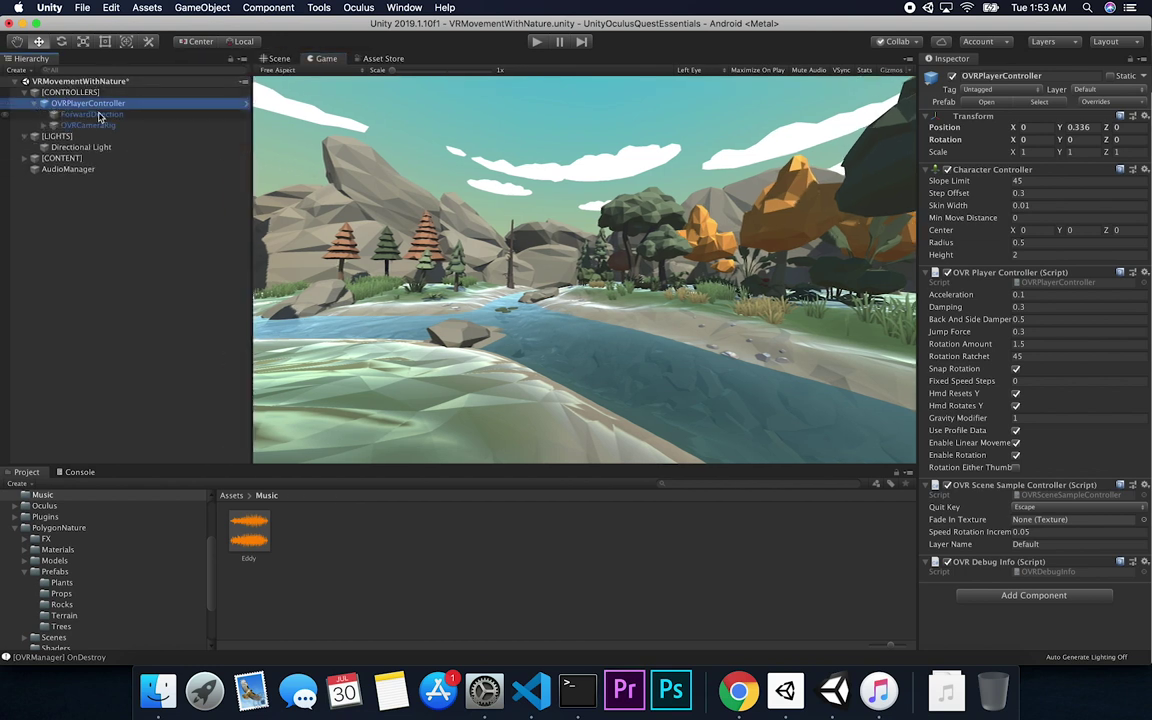
left_click(43, 125)
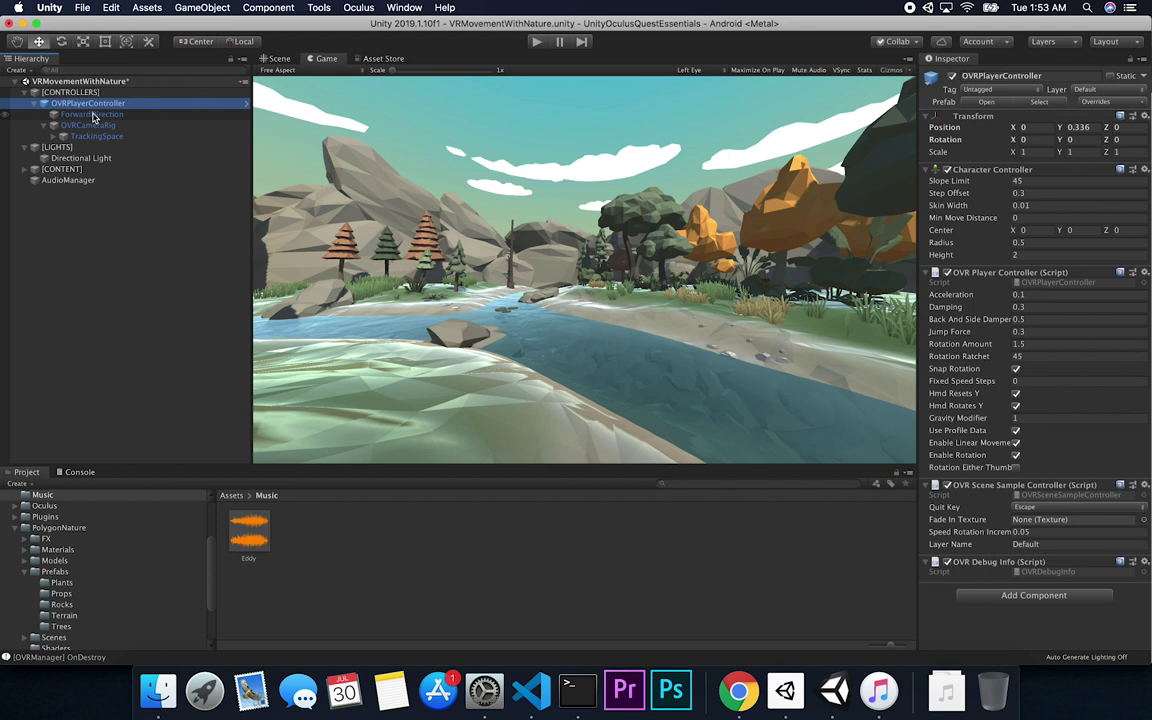
left_click(53, 136)
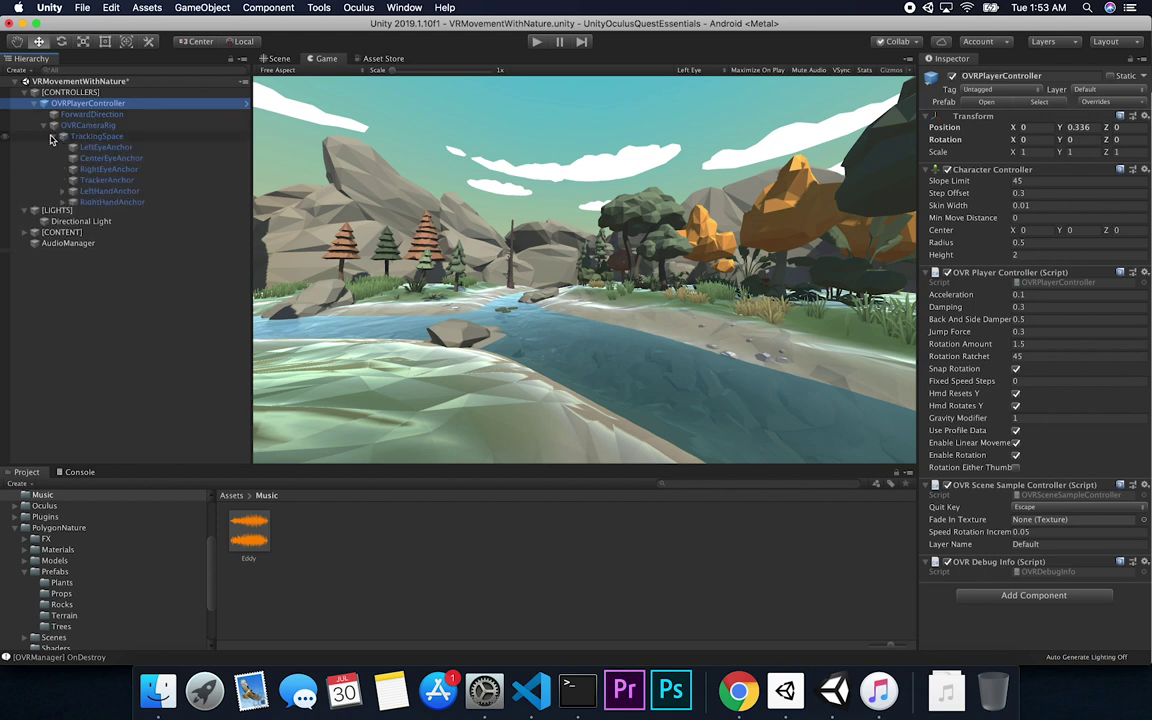
left_click(62, 190)
left_click(62, 213)
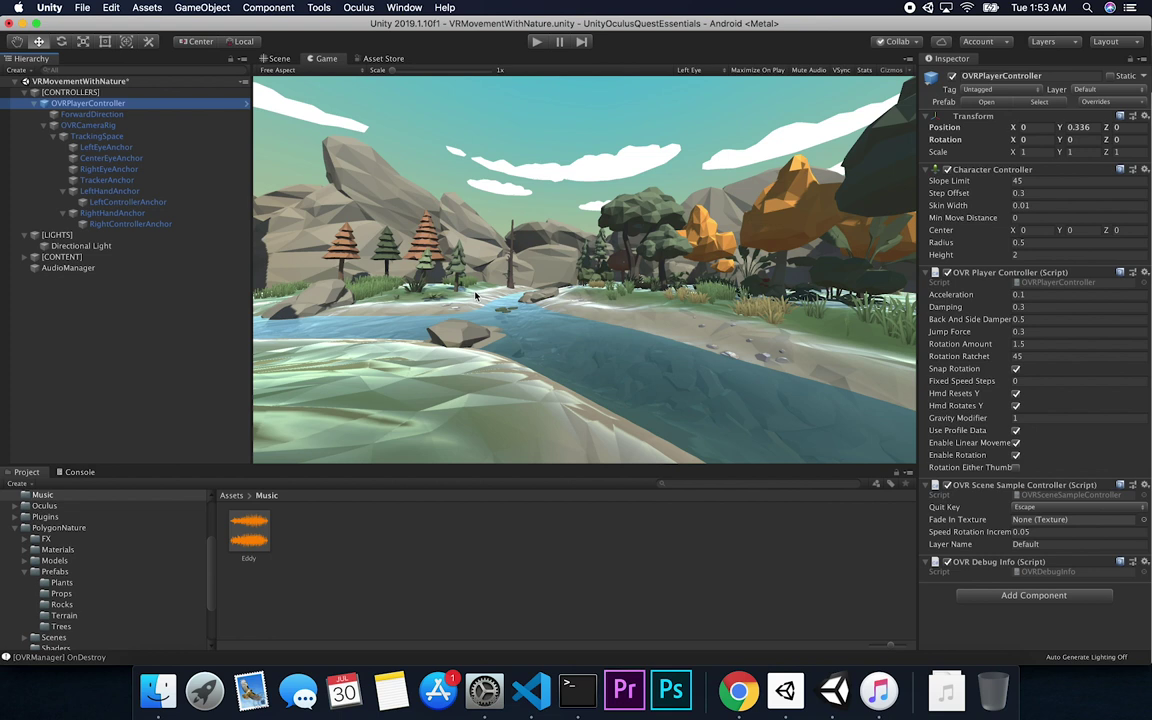
left_click(76, 246)
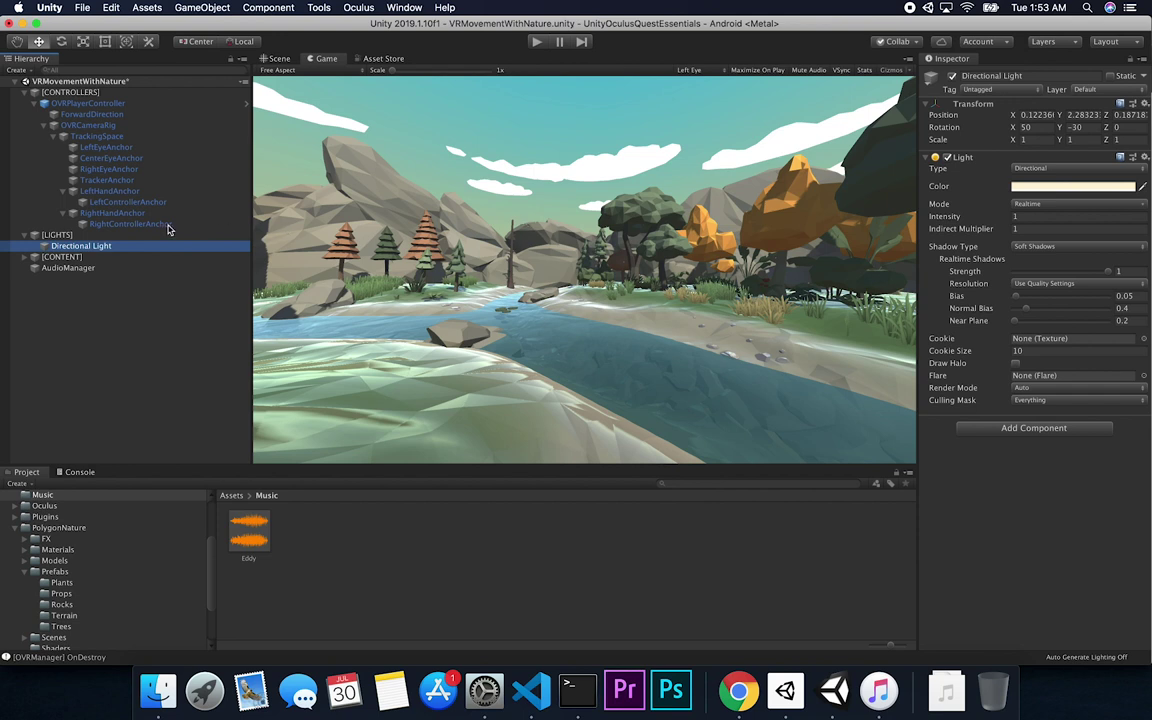
- Expand [CONTENT] to list Terrain, trees, grass and PolyPine objects, then collapse [CONTROLLERS]
left_click(40, 257)
left_click(26, 258)
scroll(77, 308, "down", 15)
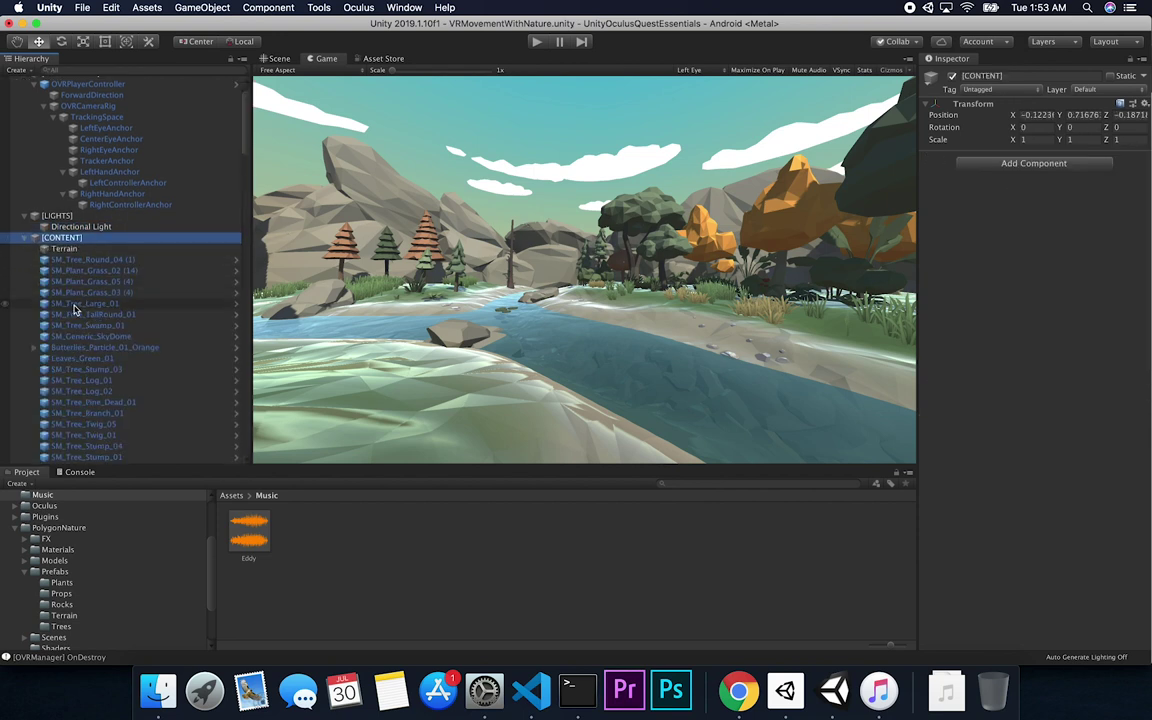
scroll(77, 308, "down", 10)
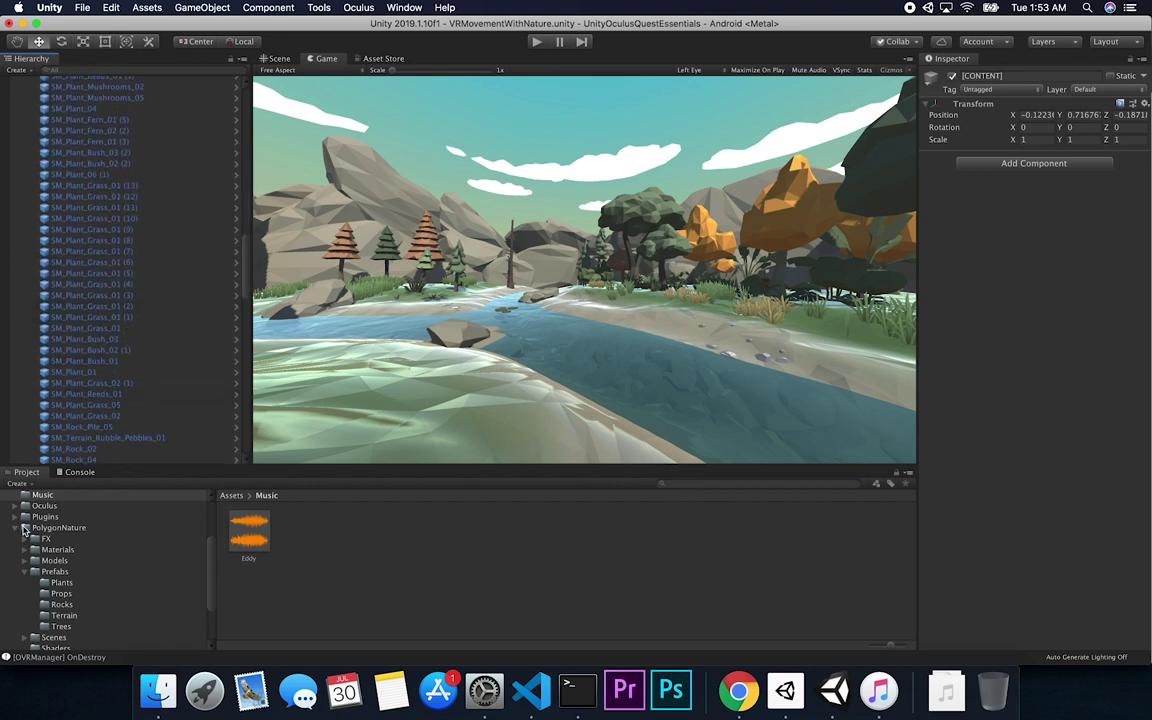
scroll(215, 304, "up", 20)
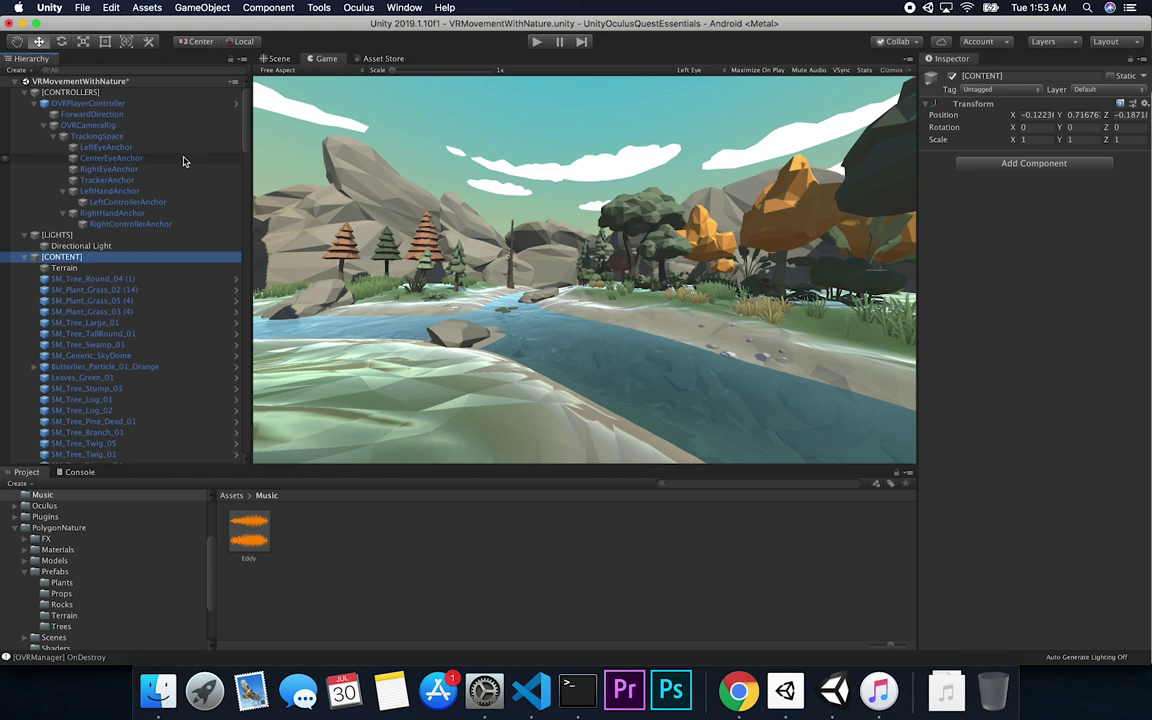
left_click(24, 92)
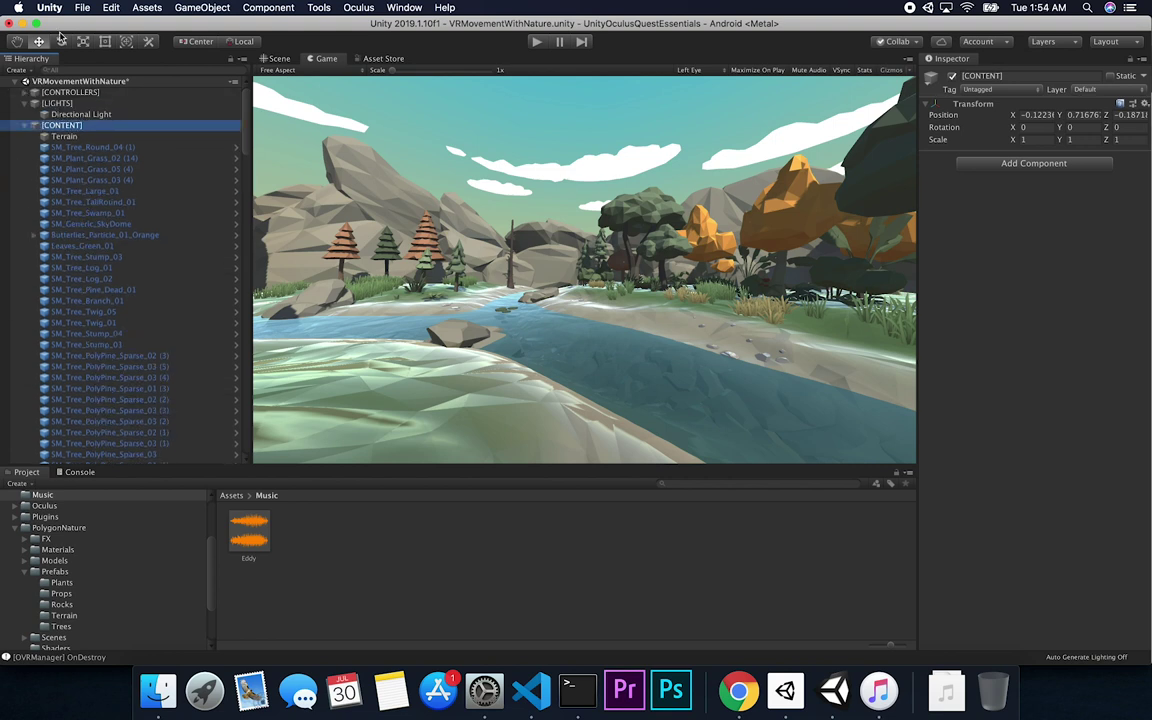
left_click(84, 8)
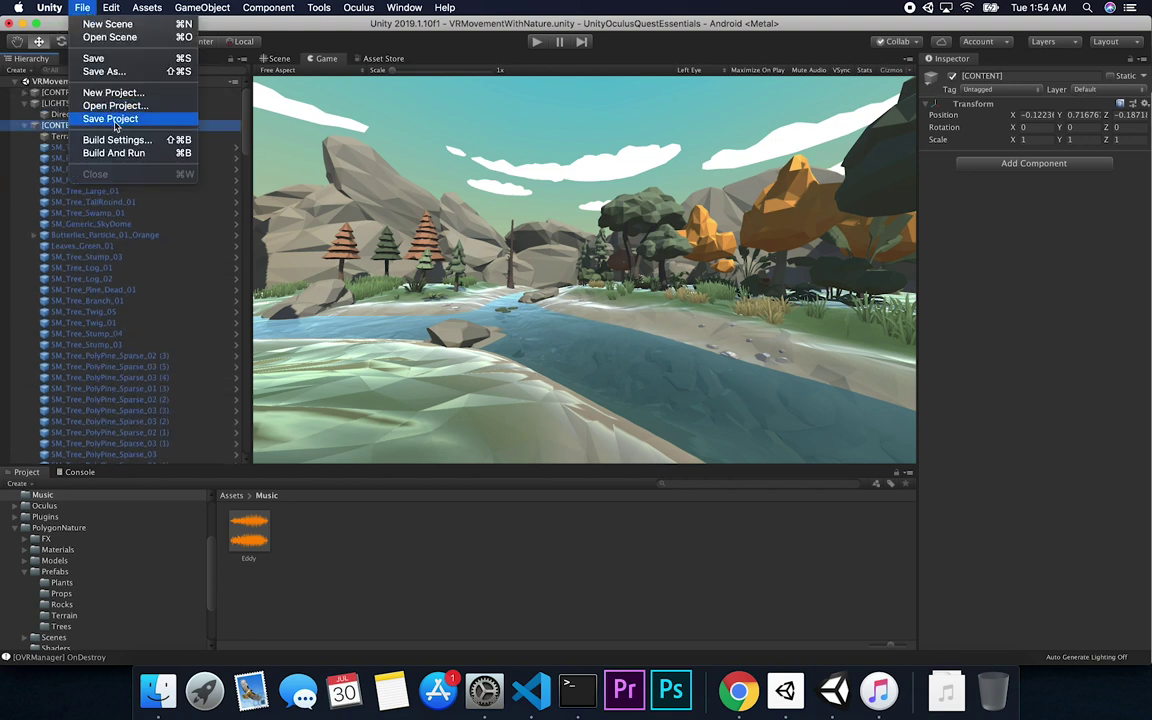
- Save the scene and bring up Build Settings centred, showing Android and Scenes/VRMovementWithNature ticked
left_click(93, 58)
left_click(82, 8)
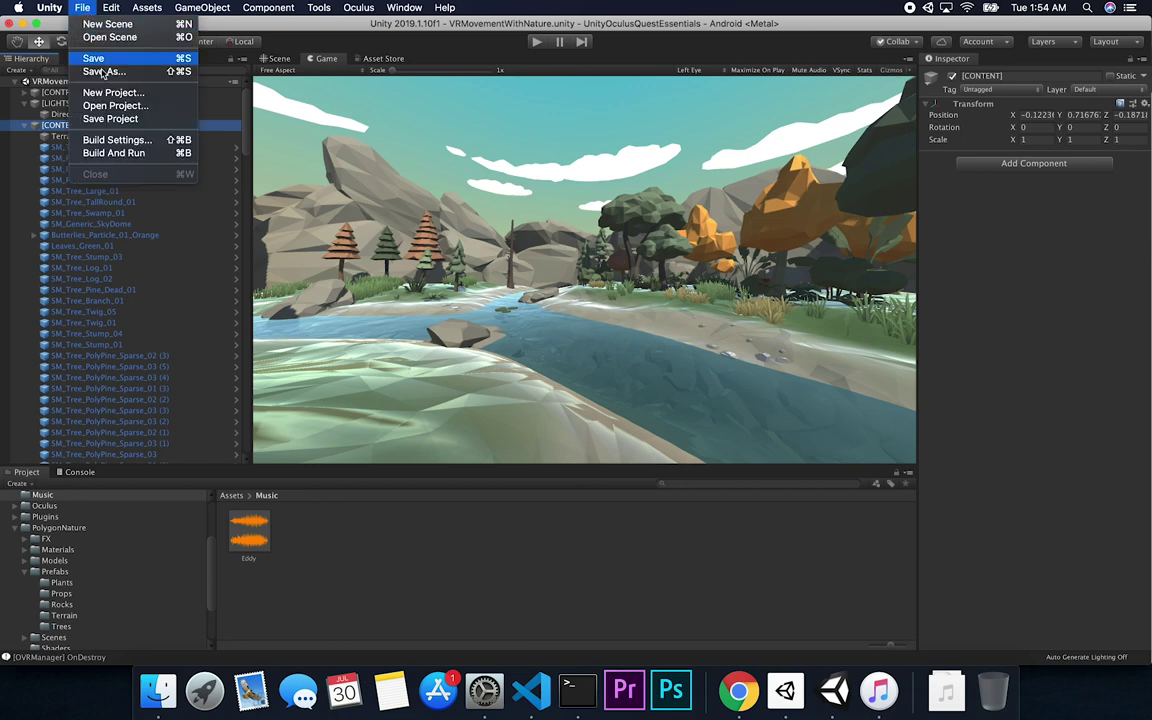
left_click(112, 140)
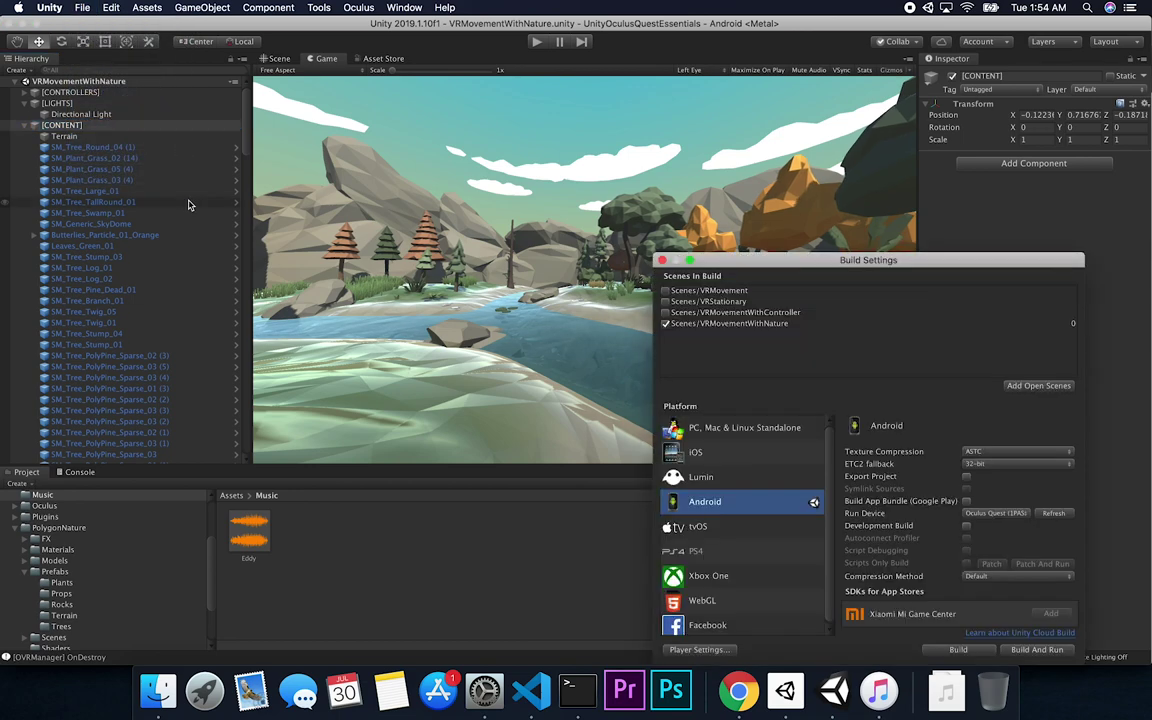
left_click_drag(738, 259, 398, 160)
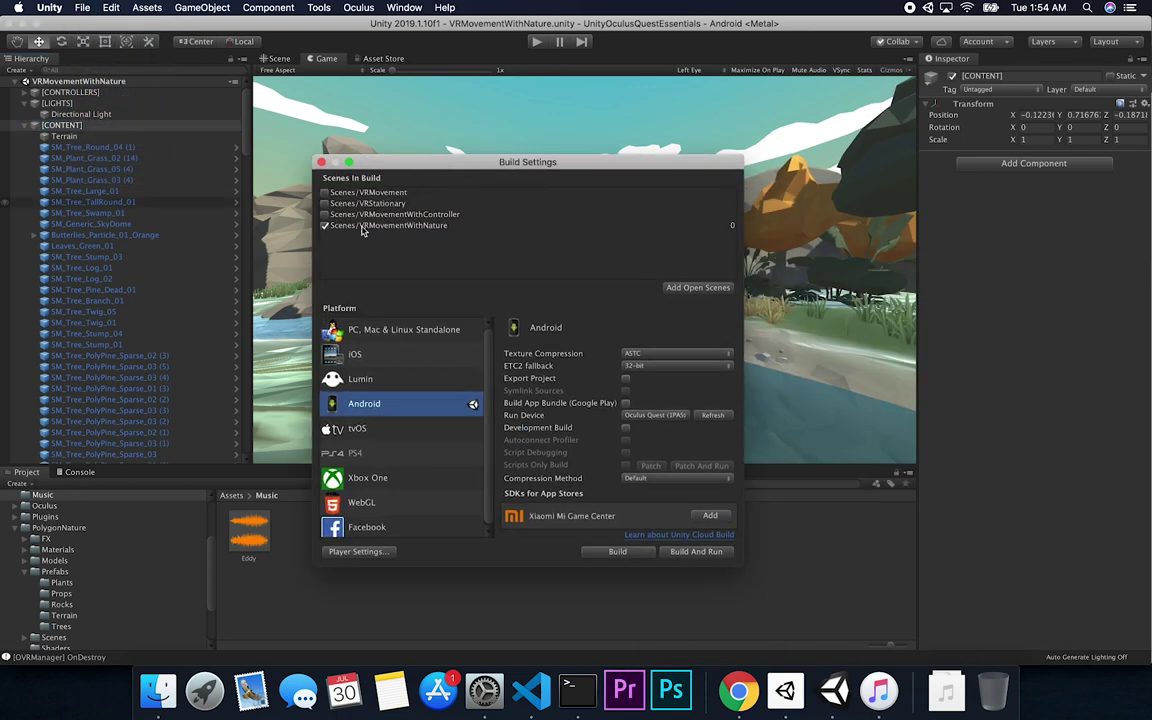